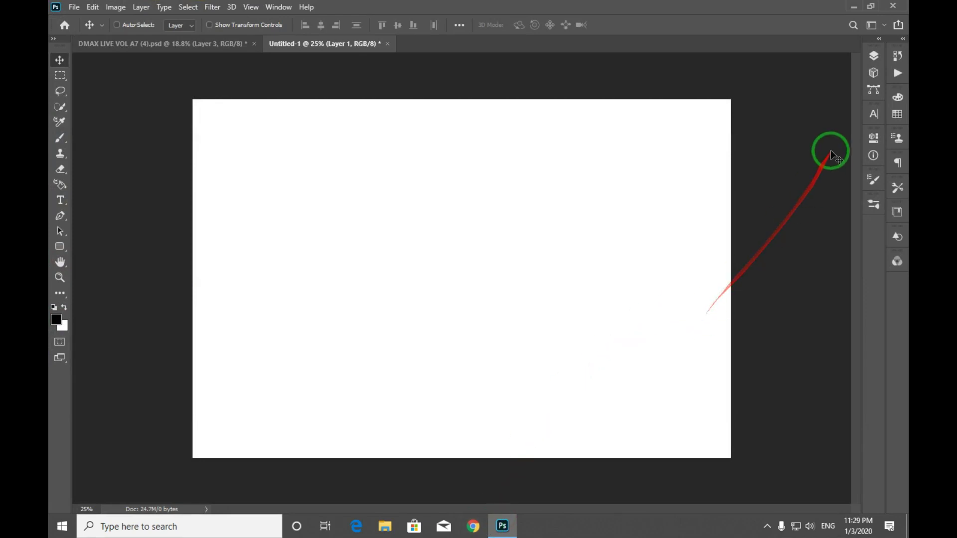
Bring the DMAX LIVE VOL A7 (4).psd album spread window to the front in Photoshop
left_click(873, 56)
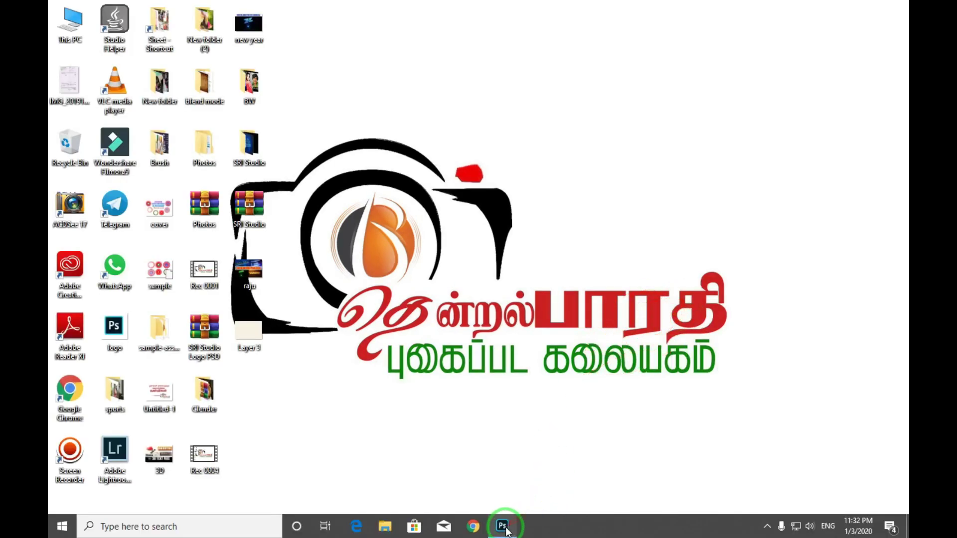
left_click(504, 527)
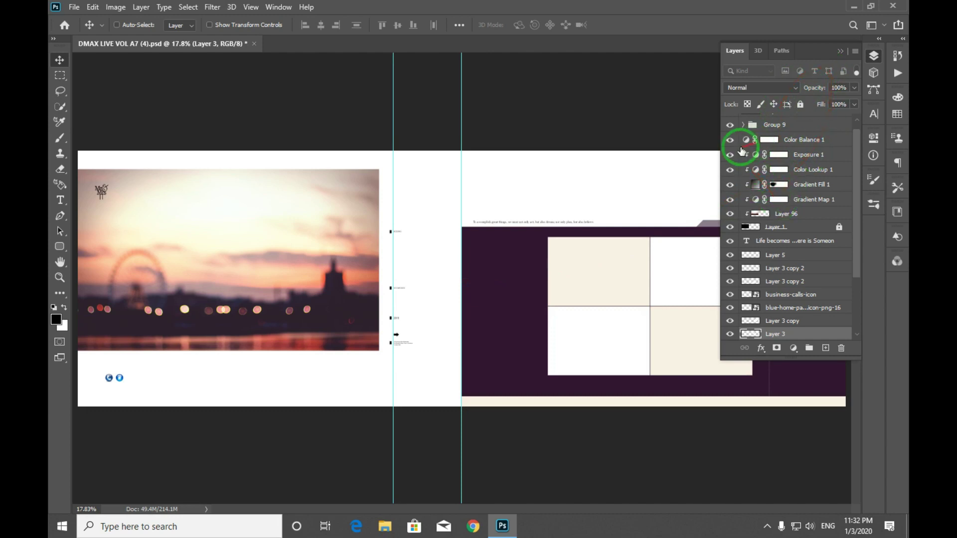
key("z")
left_click_drag(388, 223, 440, 273)
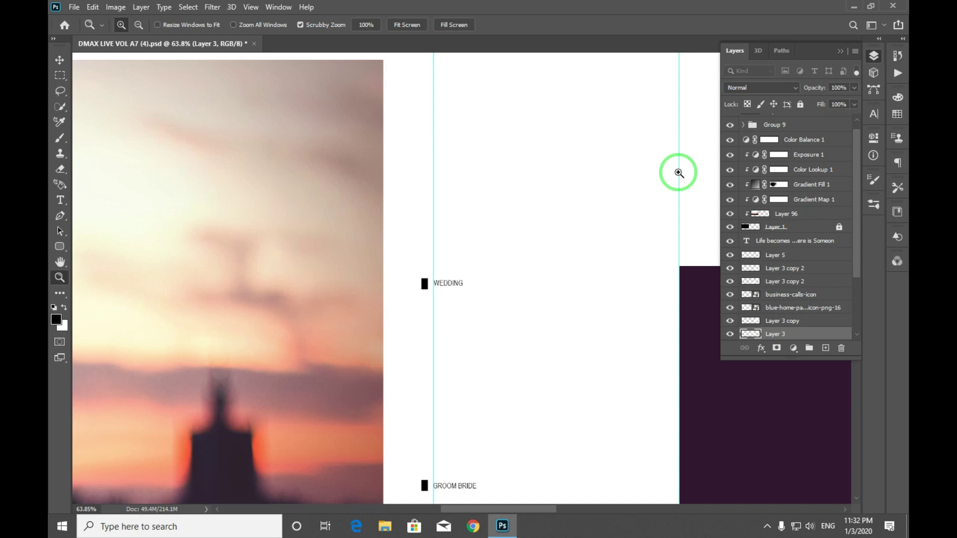
scroll(524, 387, "down", 5)
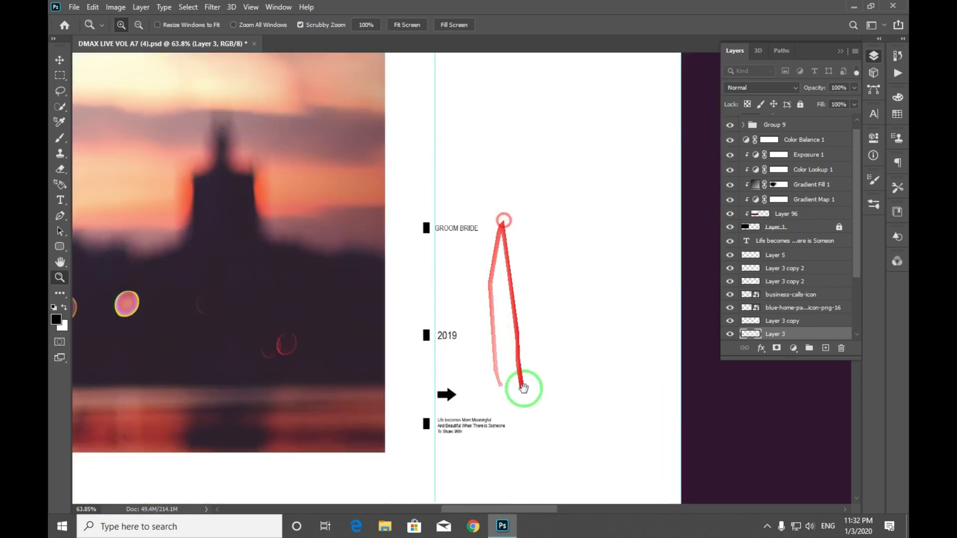
scroll(523, 388, "down", 2)
left_click_drag(427, 261, 466, 278)
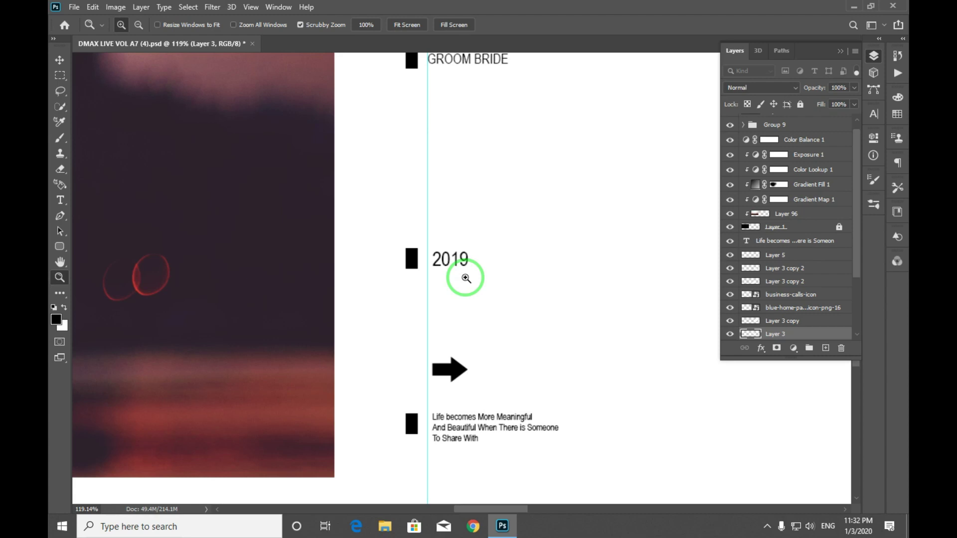
key("ctrl+0")
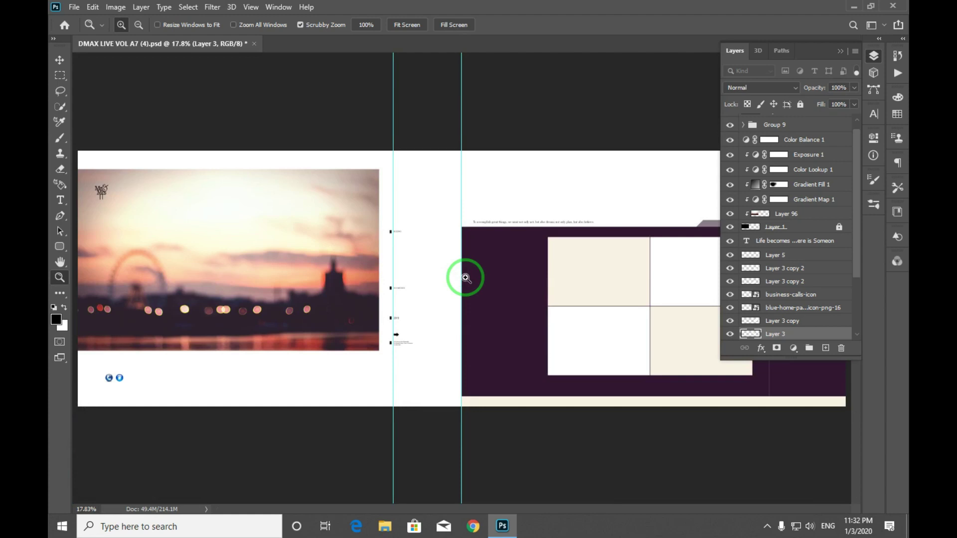
mouse_move(379, 274)
left_mouse_down()
mouse_move(442, 307)
mouse_move(505, 369)
left_mouse_up()
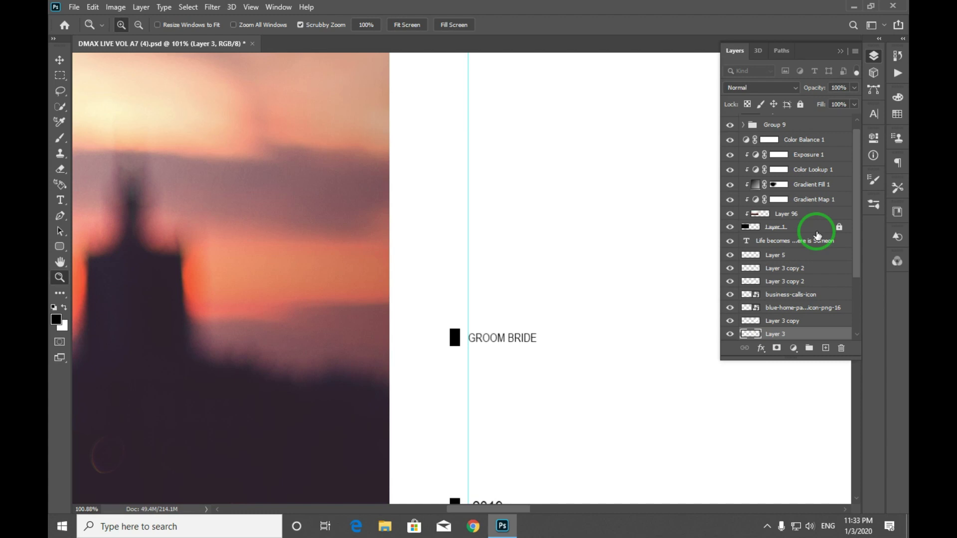
key("ctrl+0")
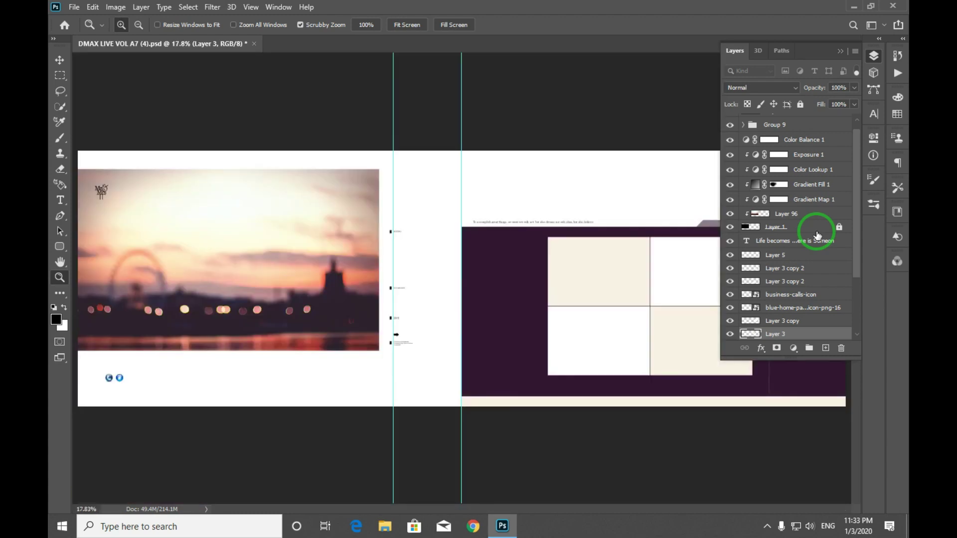
Zoom on the text column, try the Pixel, Smart Object and Shape filters, then keep only Type layers
left_click_drag(416, 234, 460, 279)
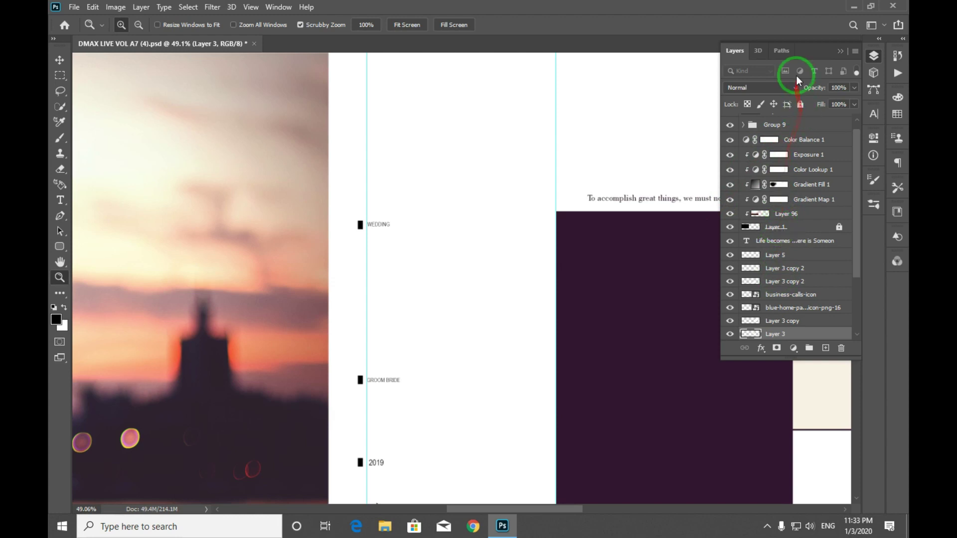
left_click(857, 70)
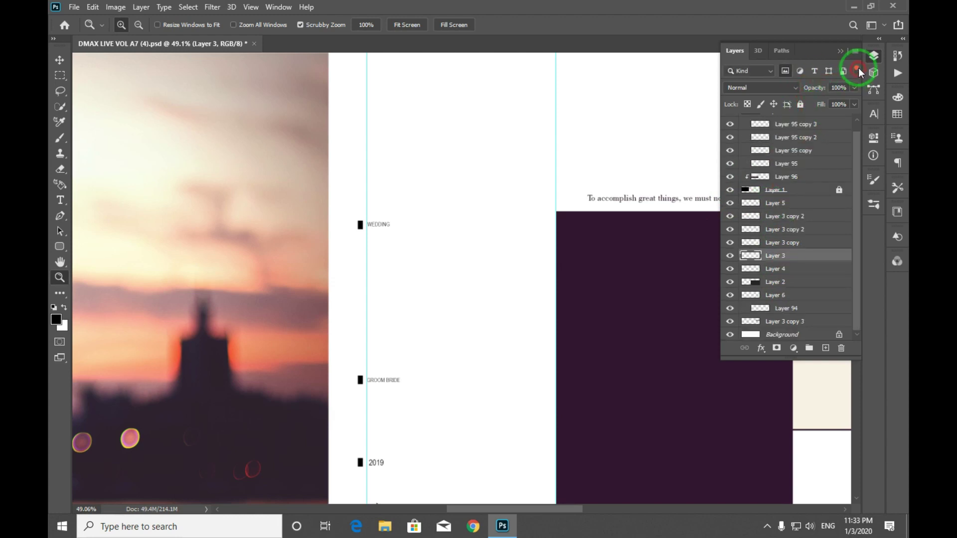
left_click(785, 71)
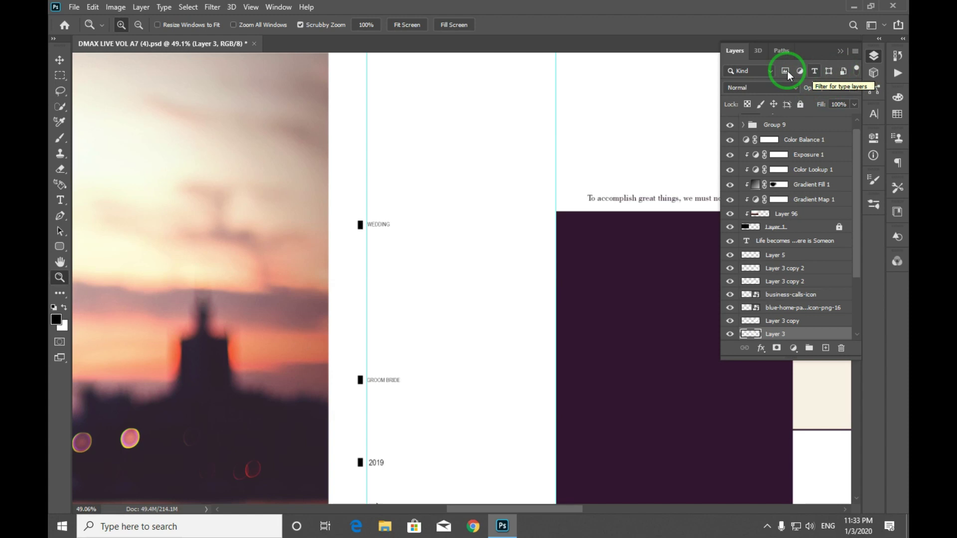
left_click(842, 71)
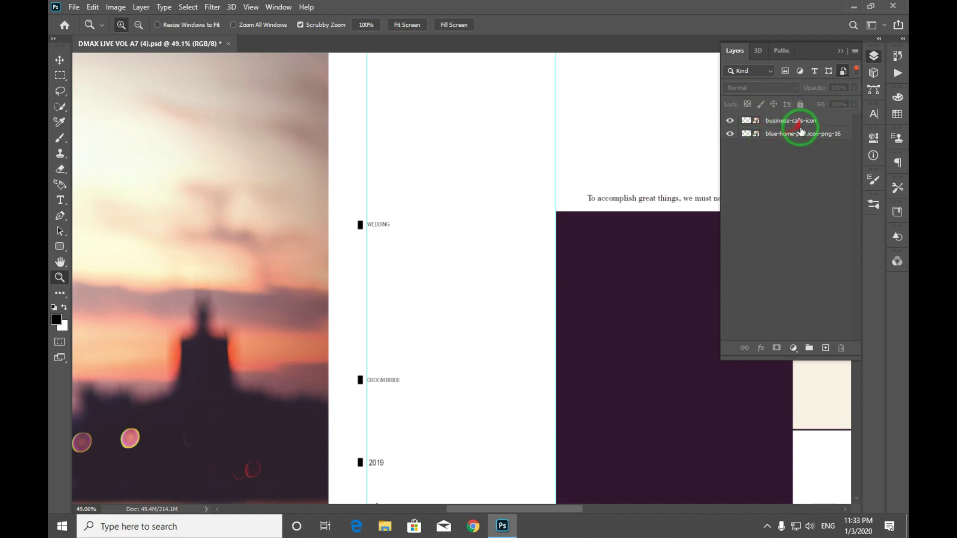
left_click(829, 70)
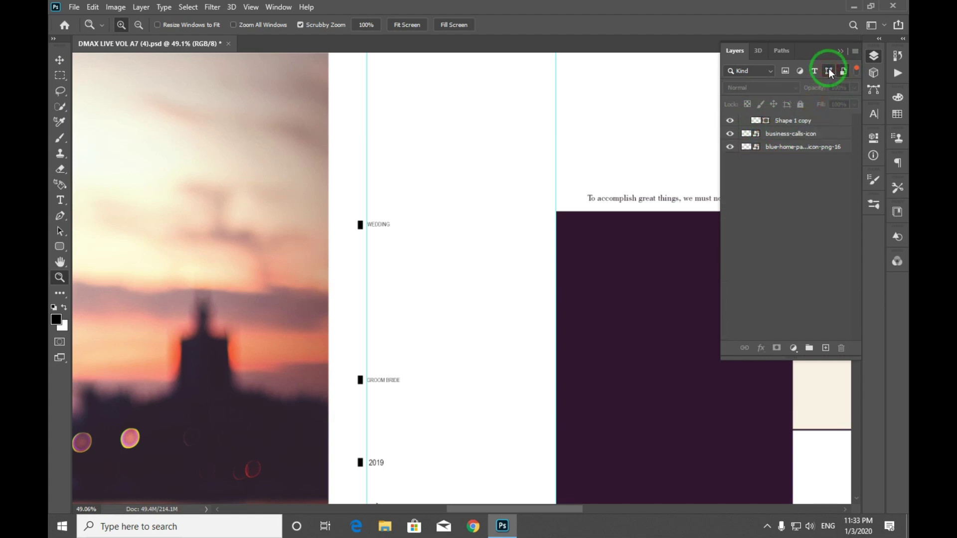
left_click(845, 72)
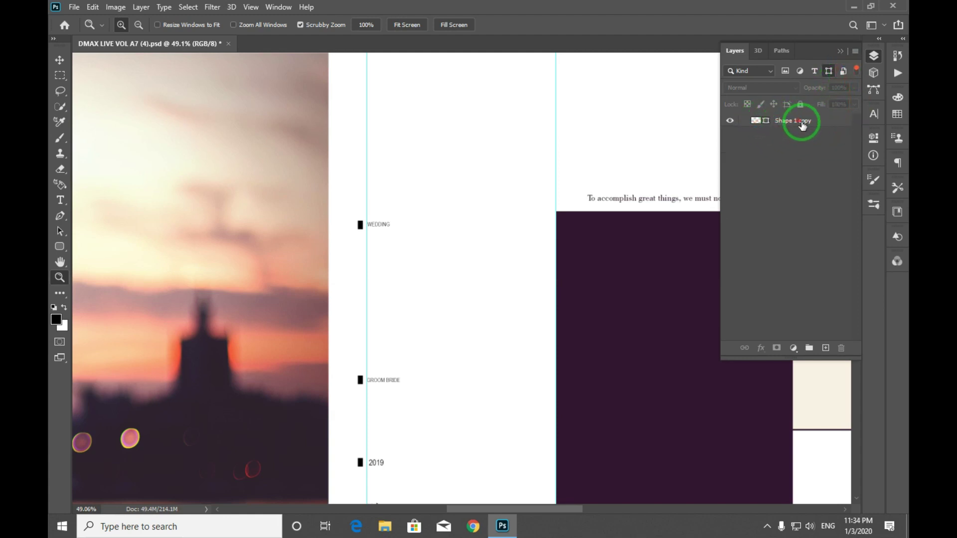
left_click(827, 70)
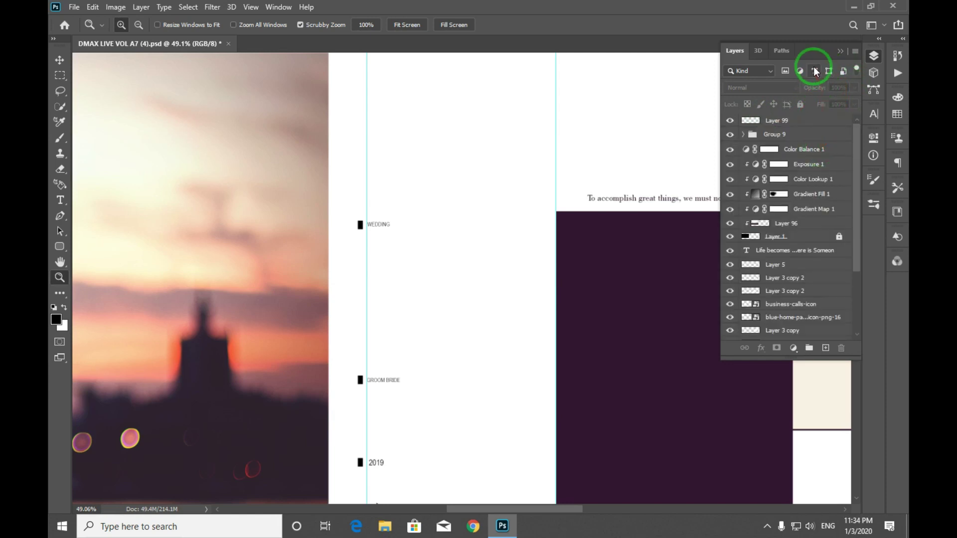
left_click(815, 70)
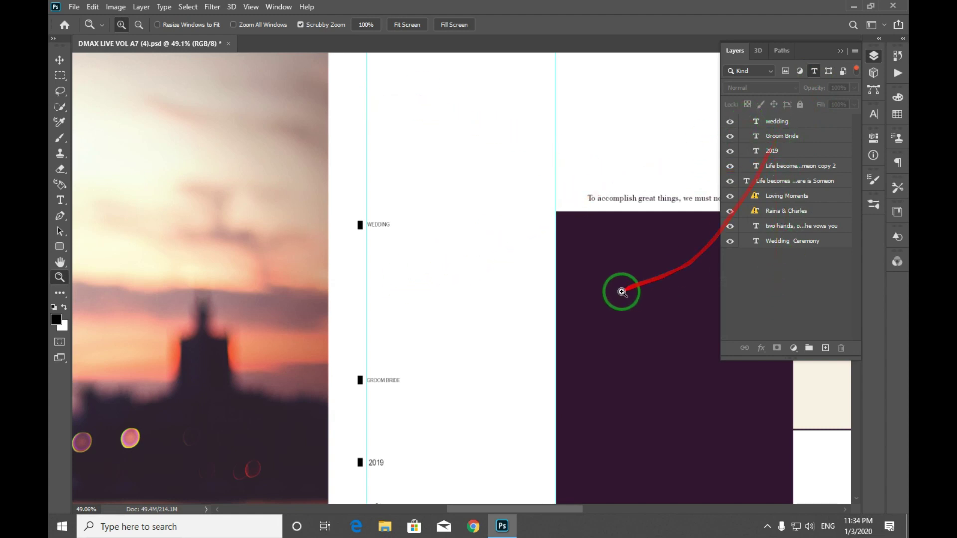
Select the Raina & Charles type layer and zoom on the RAINA & CHARLES title, back to 400%
scroll(404, 224, "down", 3)
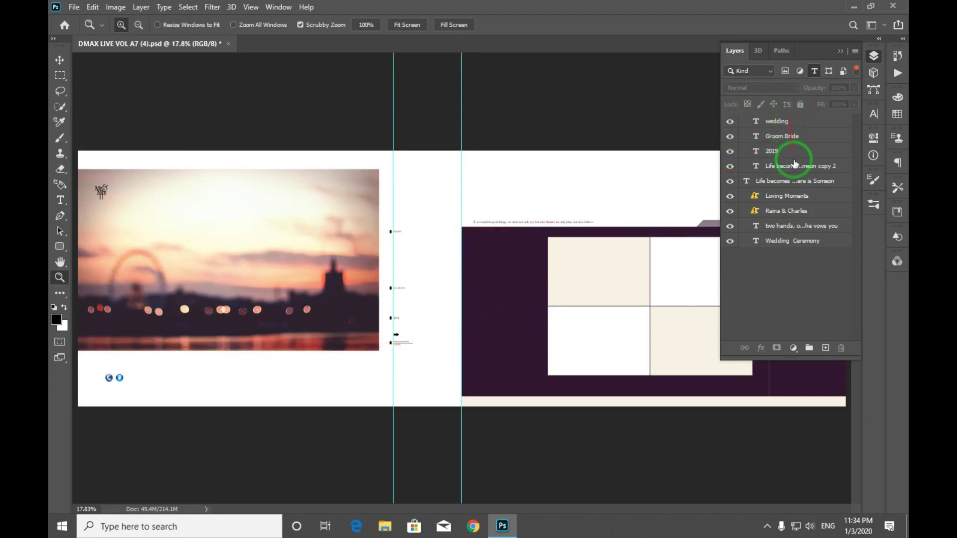
left_click(815, 72)
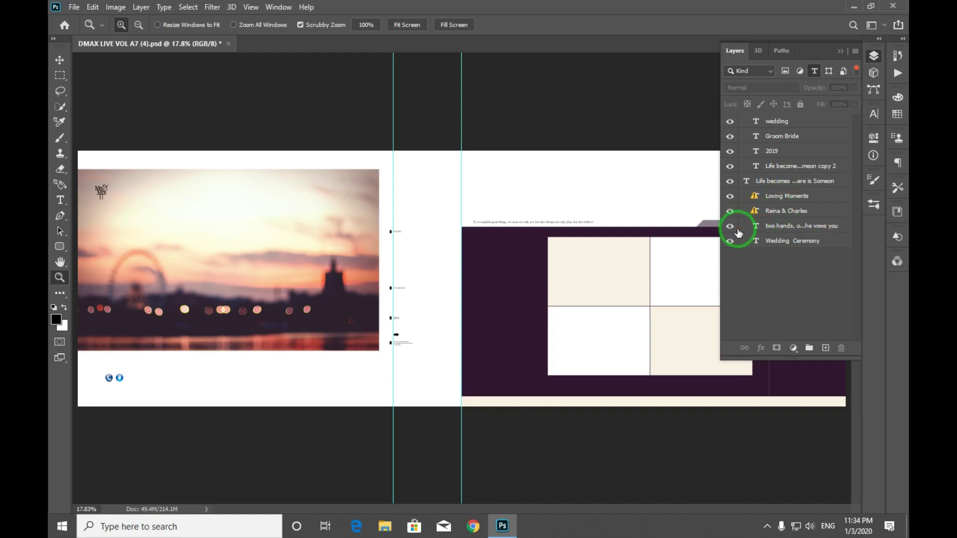
key("alt")
left_click(793, 215)
left_click(427, 252)
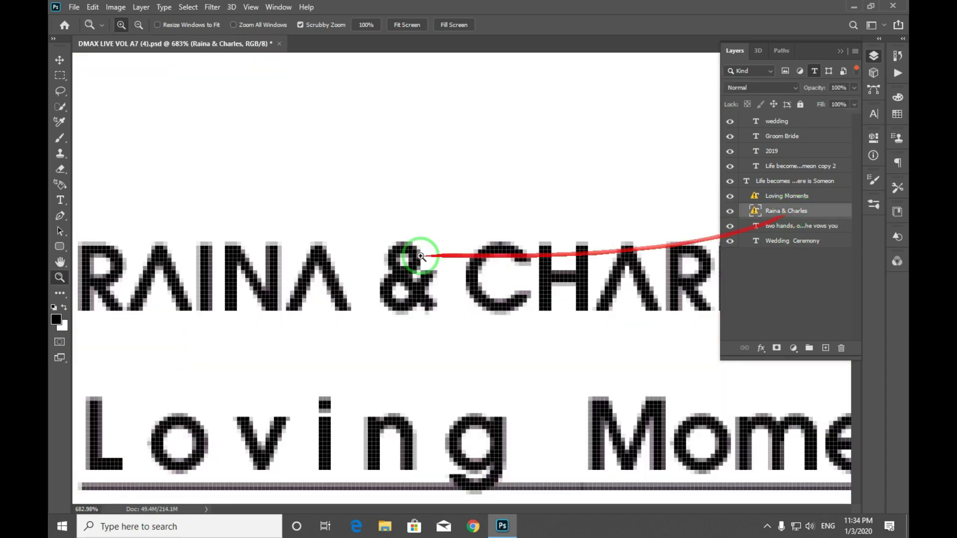
left_click(435, 283, "alt")
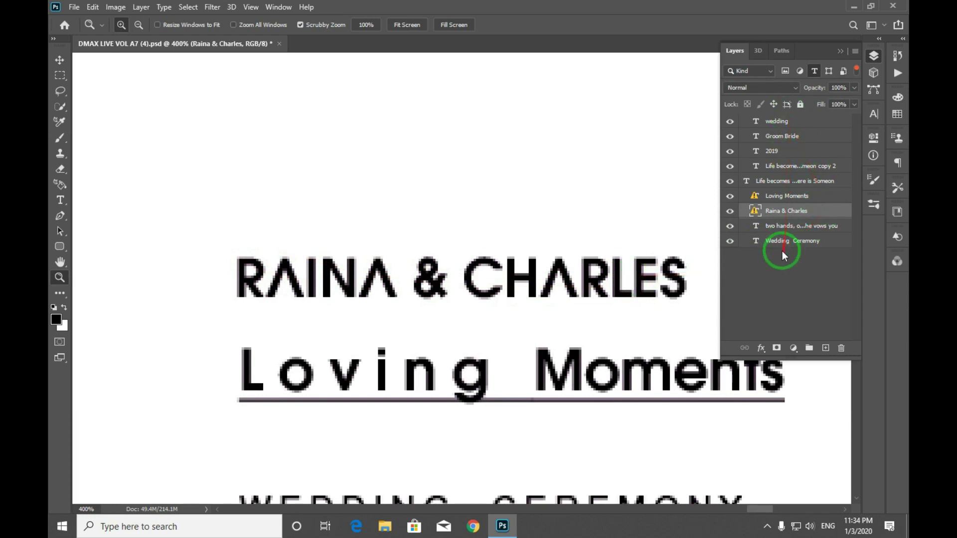
Select the 2019 type layer and retype its last two digits so it reads 2020
left_click(772, 152)
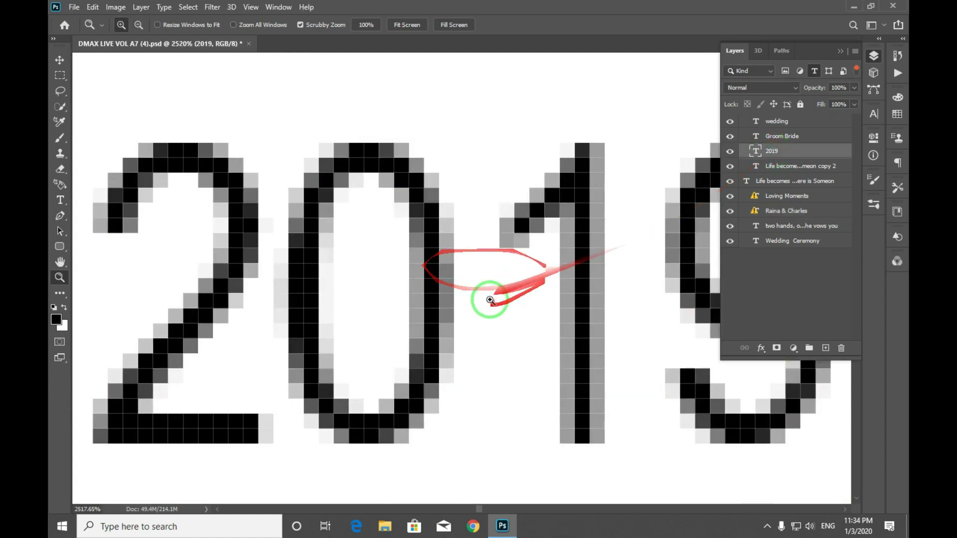
key("t")
left_click(486, 261)
key("Delete")
key("Delete")
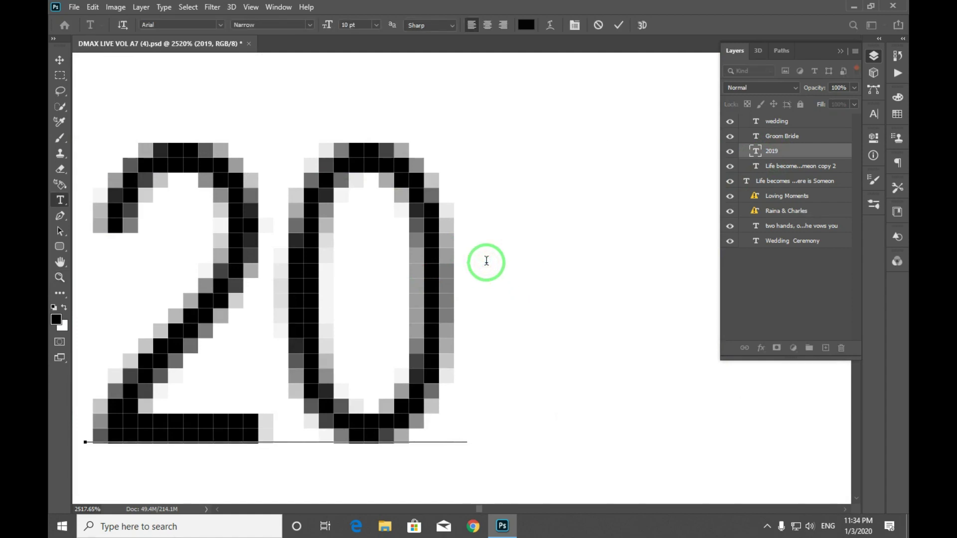
type("20")
key("ctrl+Return")
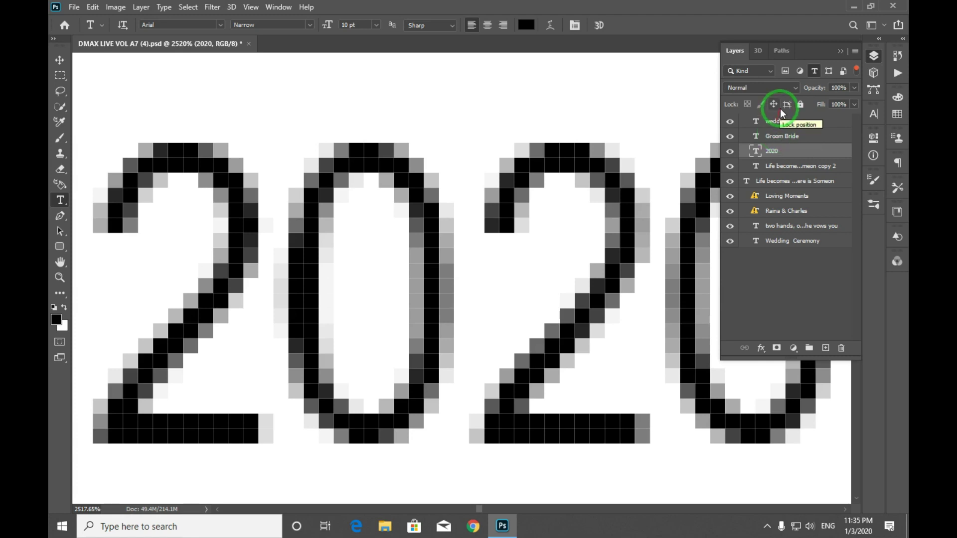
Clear the Type filter, try the Adjustment and Pixel filters, and fit the spread with Ctrl+0
left_click(815, 74)
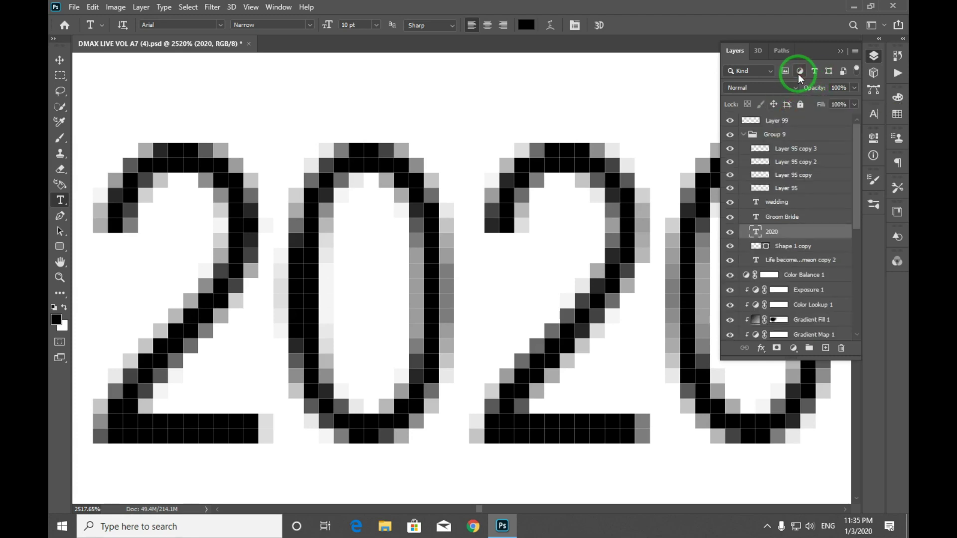
left_click(800, 73)
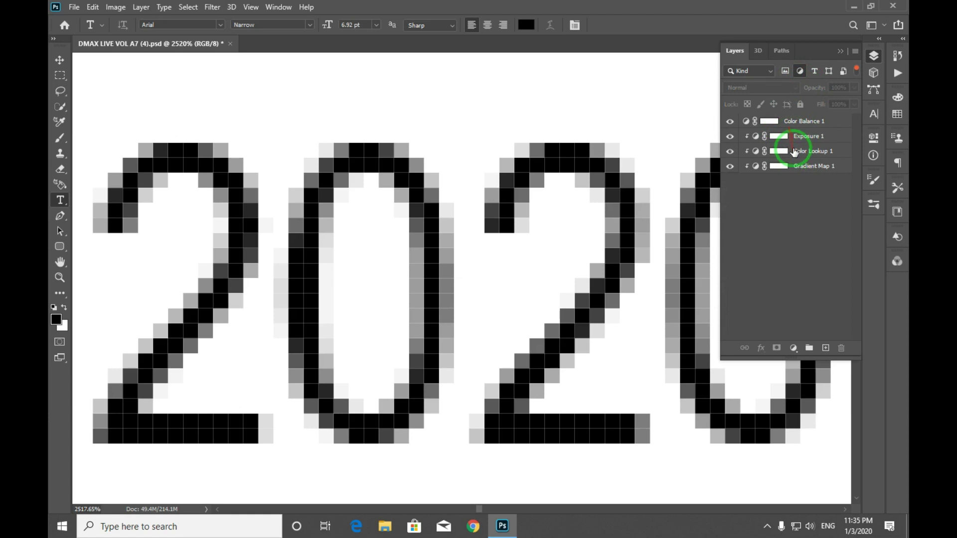
left_click(798, 73)
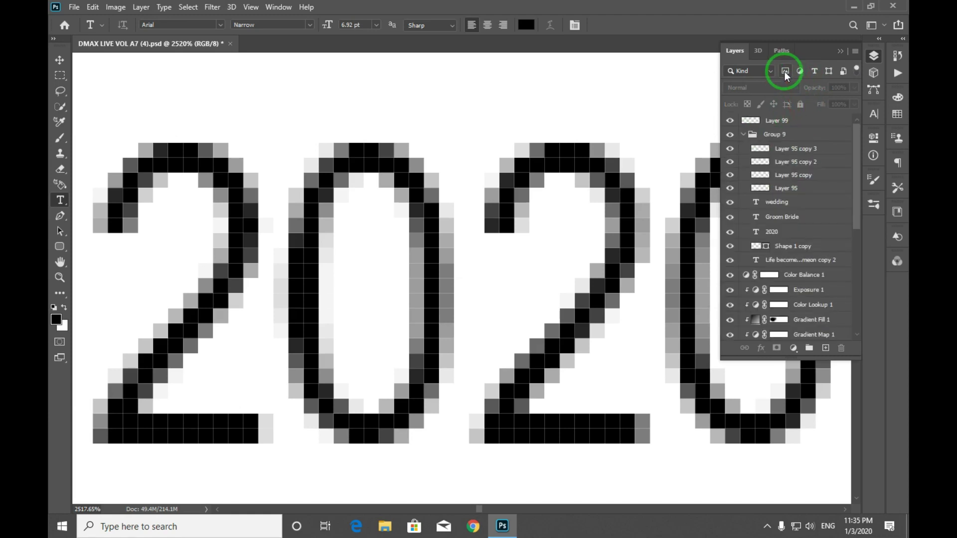
left_click(785, 73)
scroll(773, 255, "down", 1)
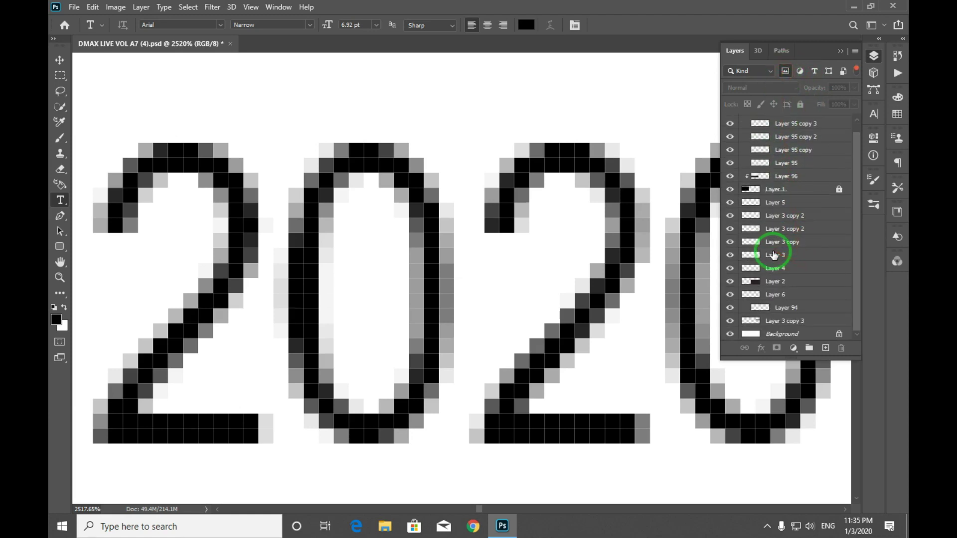
scroll(773, 237, "up", 1)
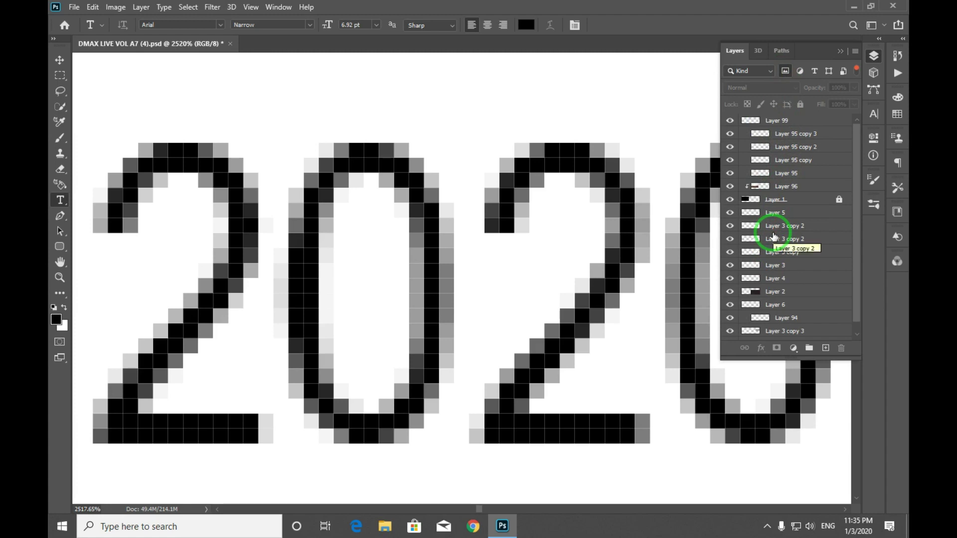
key("ctrl+0")
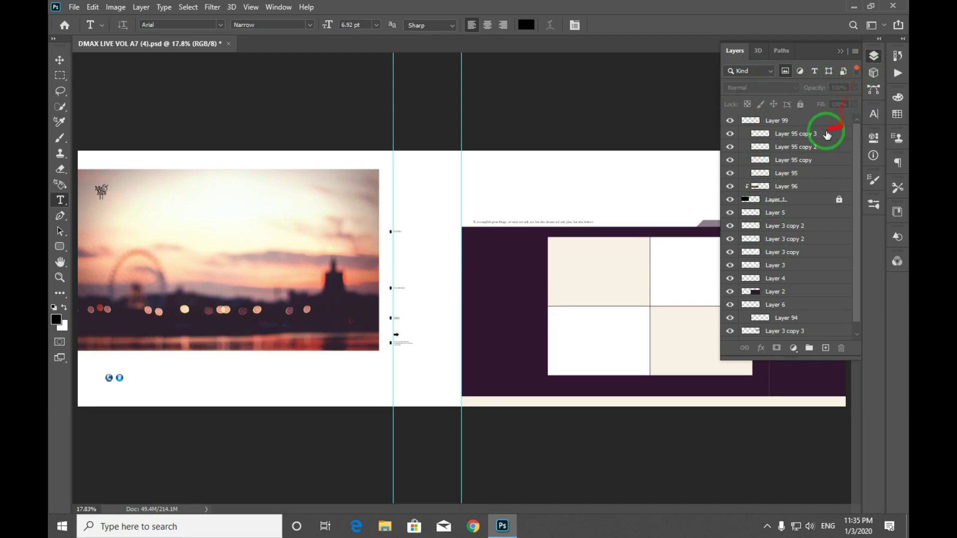
Pick Layer 3 from the canvas, keep Normal blending, and fade its opacity to 0% and back to 100%
key("v")
right_click(589, 271)
left_click(618, 272)
right_click(637, 254)
left_click(645, 267)
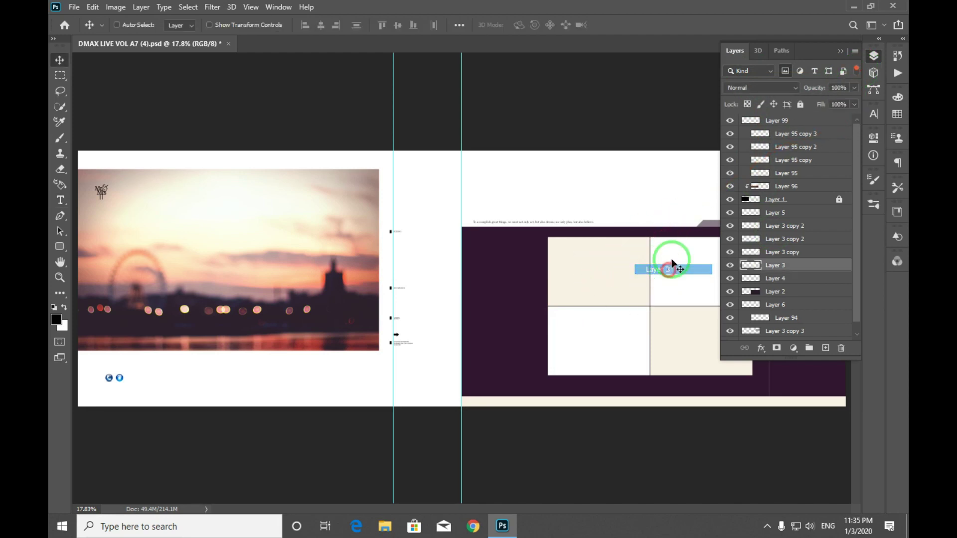
left_click(766, 88)
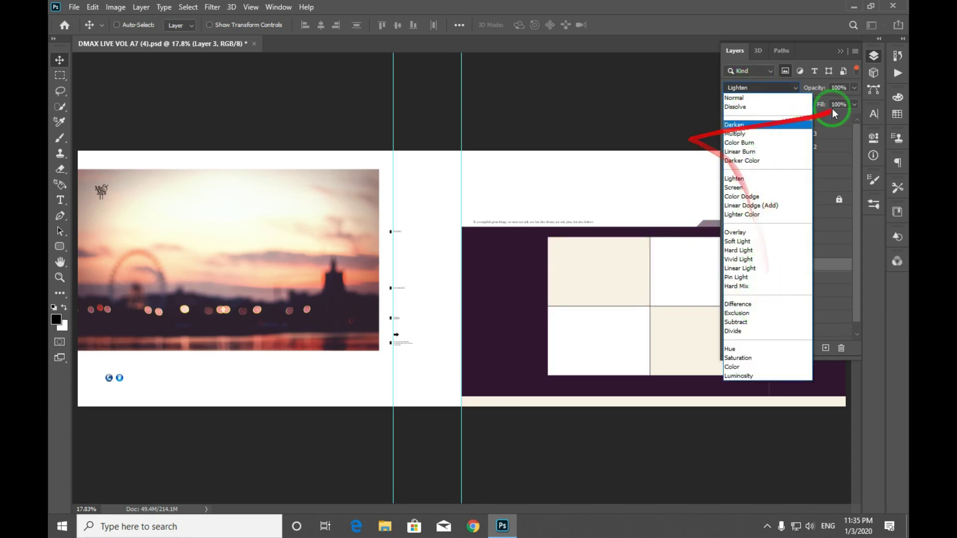
left_click(850, 89)
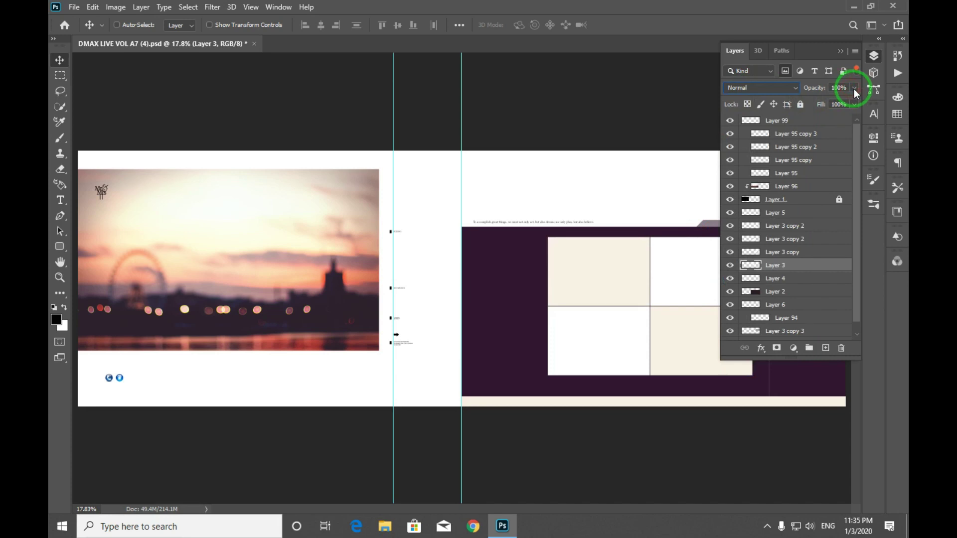
left_click_drag(853, 103, 768, 106)
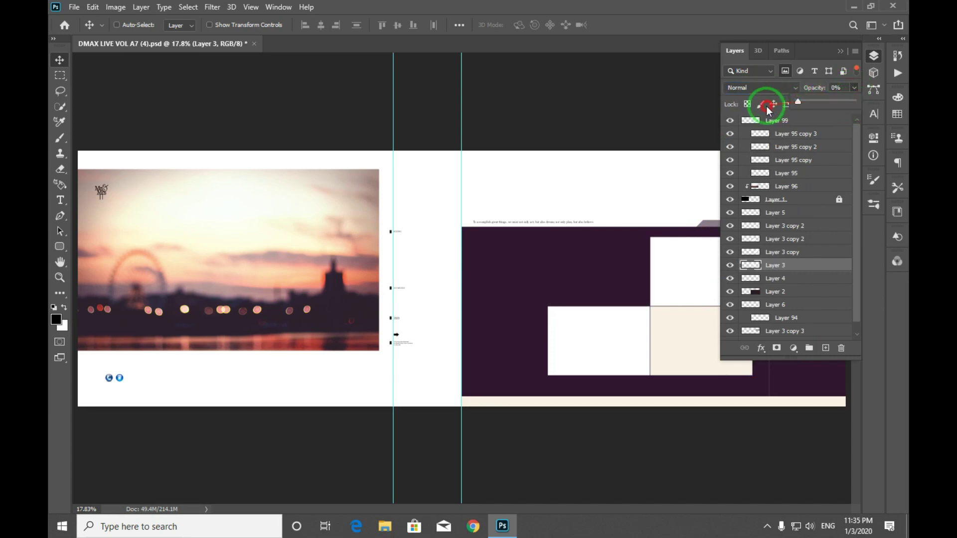
mouse_move(853, 101)
left_mouse_down()
mouse_move(832, 101)
mouse_move(861, 101)
left_mouse_up()
Select Layer 99, leave its Fill at 100%, and lock its image pixels
left_click(842, 120)
left_click(855, 104)
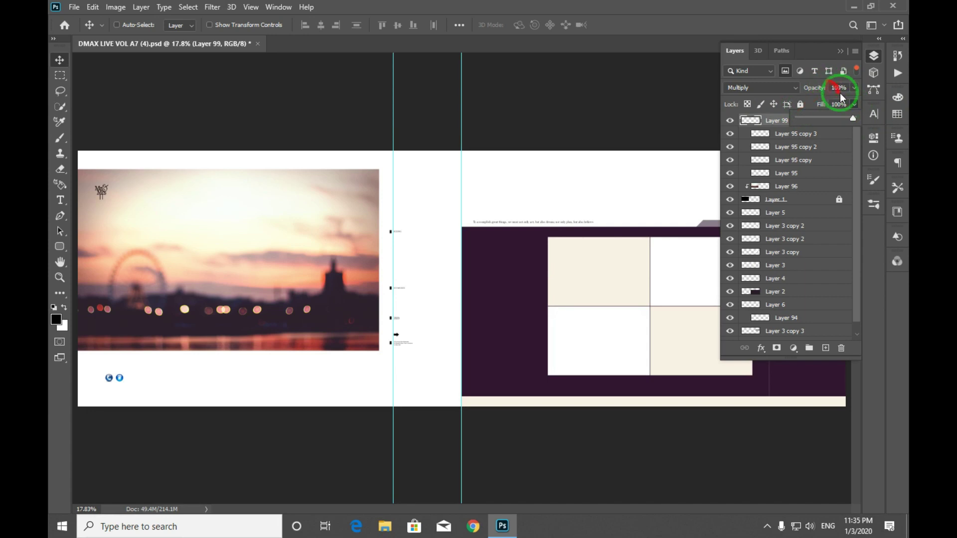
left_click(827, 106)
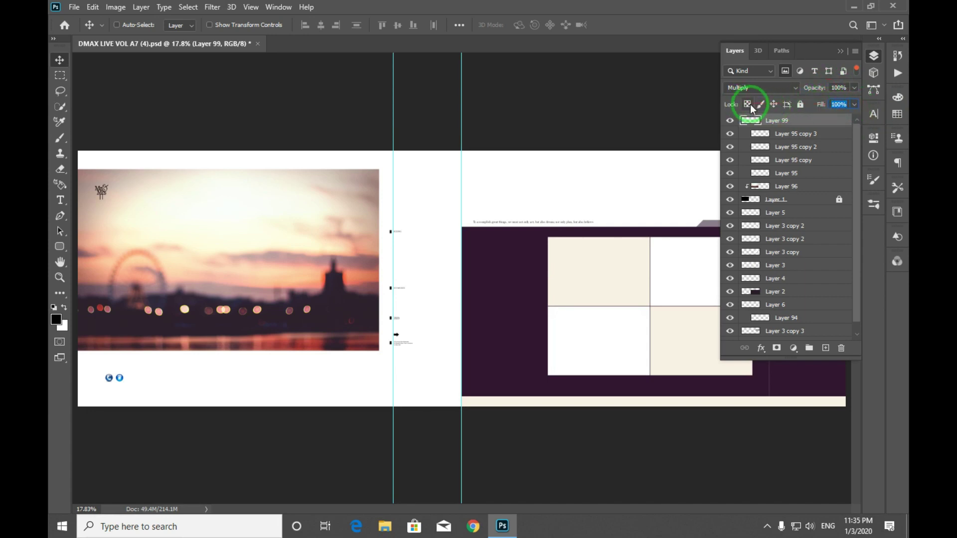
left_click(761, 106)
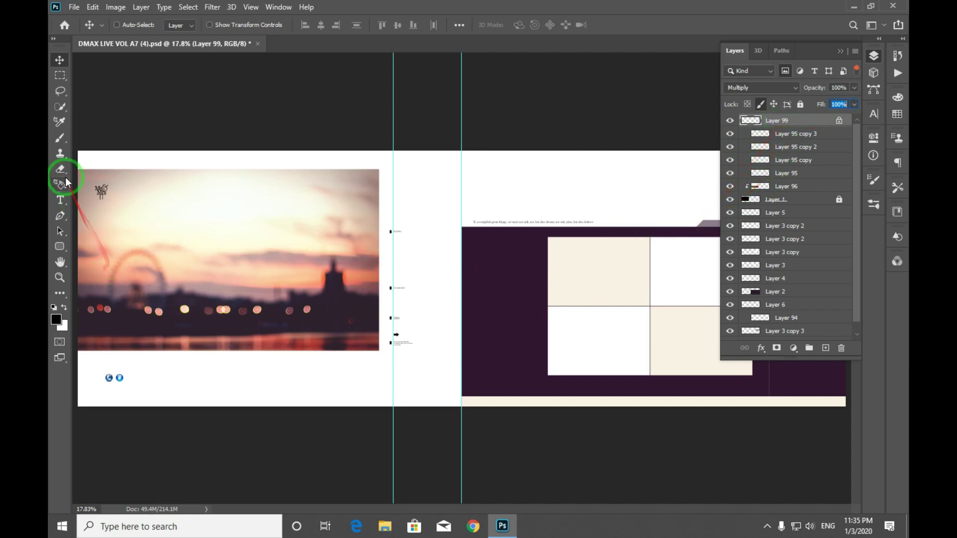
left_click(56, 141)
left_click(592, 262)
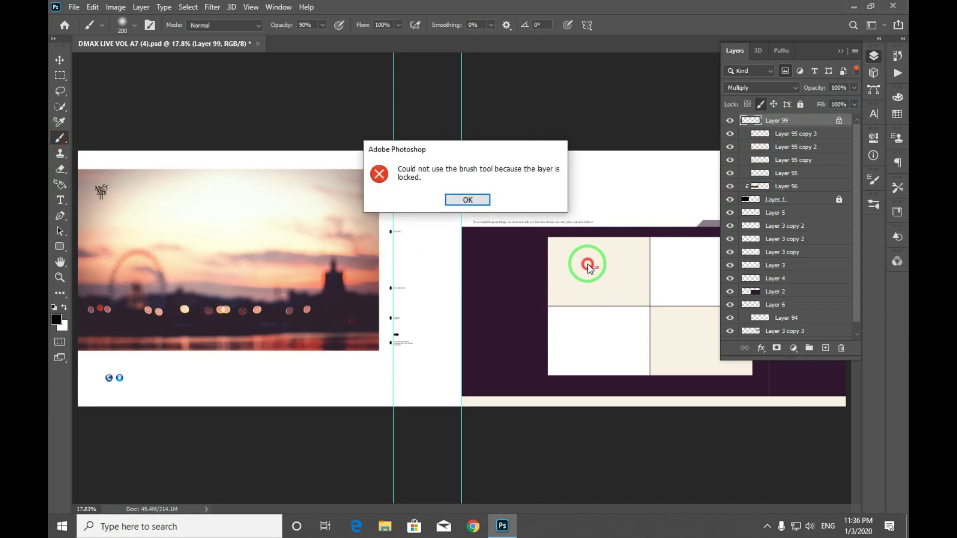
left_click(479, 205)
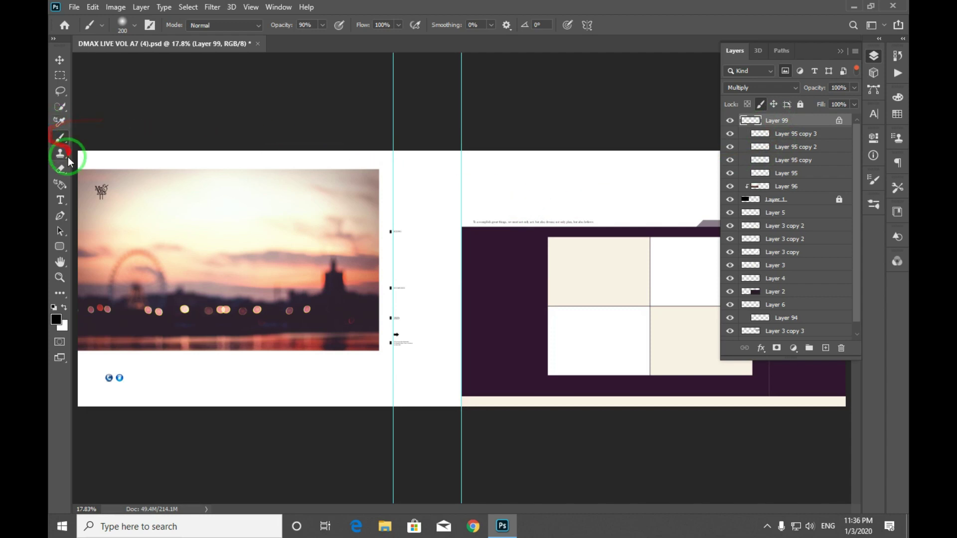
left_click(61, 170)
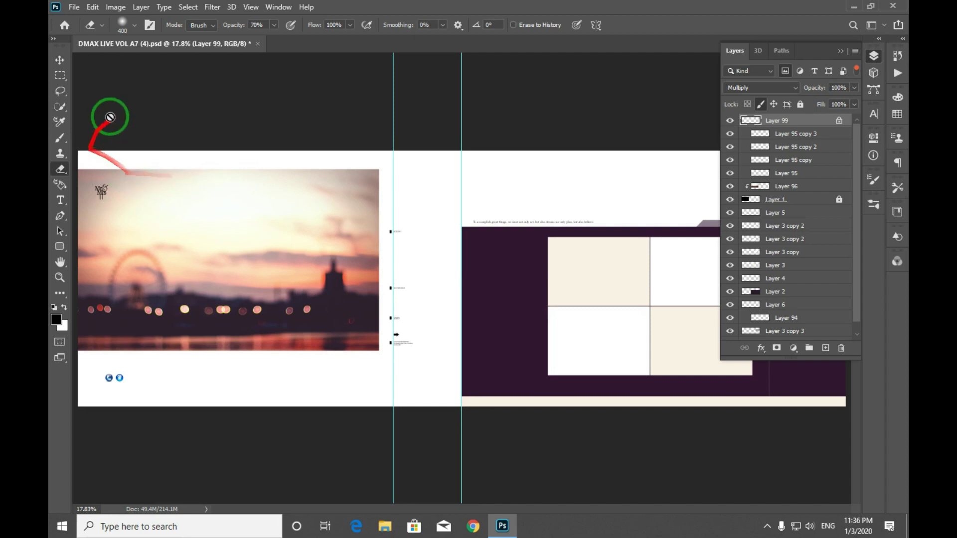
left_click(768, 103)
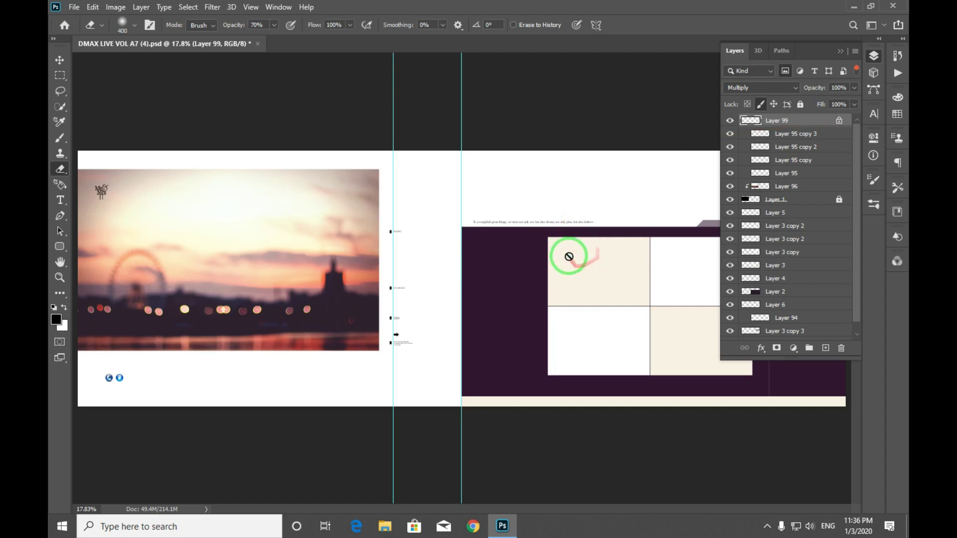
key("v")
right_click(673, 260)
left_click(706, 286)
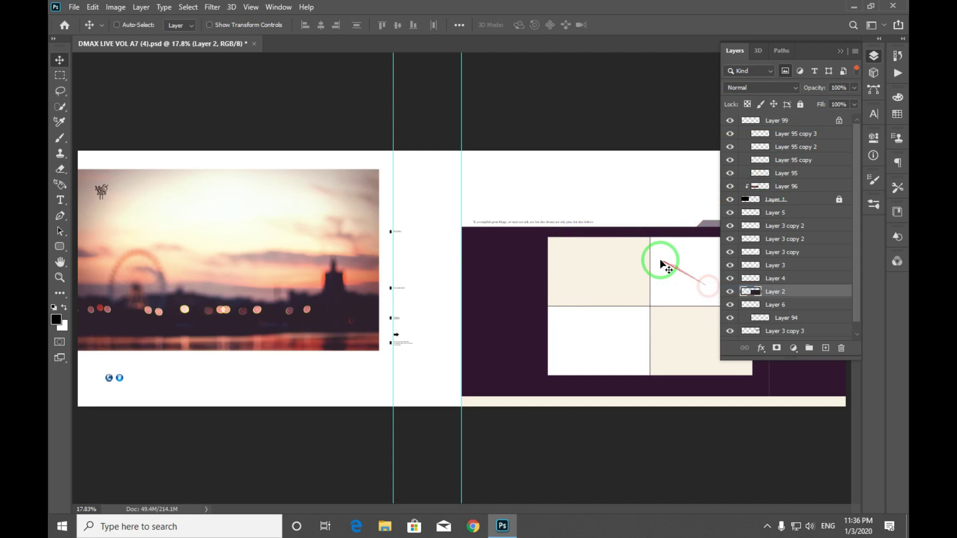
left_click(59, 138)
mouse_move(681, 258)
left_mouse_down()
mouse_move(675, 284)
mouse_move(669, 272)
left_mouse_up()
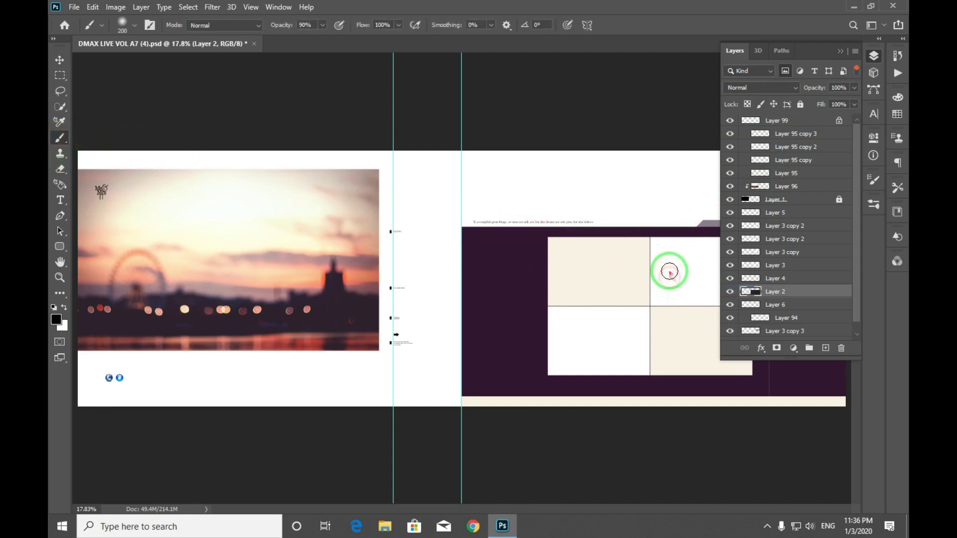
key("v")
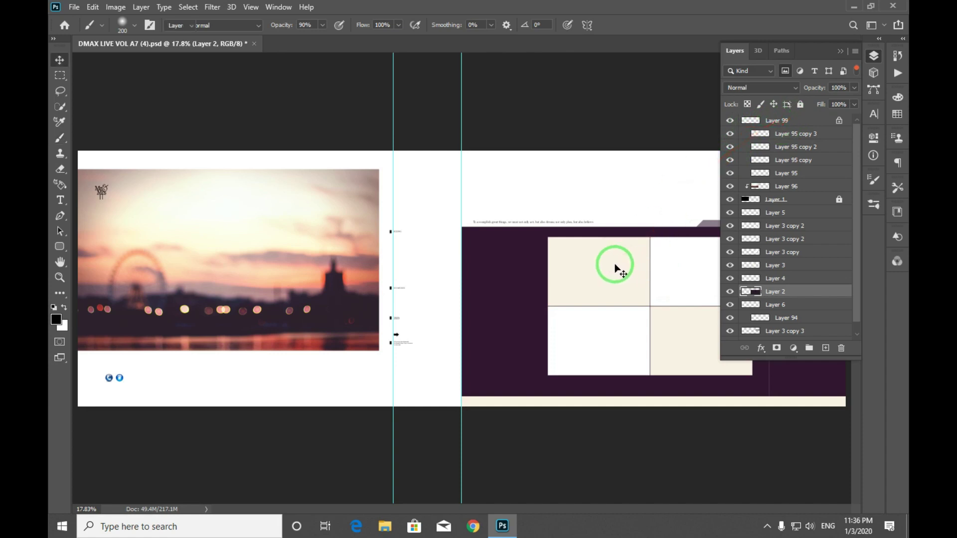
right_click(615, 270)
left_click(623, 278)
right_click(603, 251)
left_click(629, 269)
right_click(603, 252)
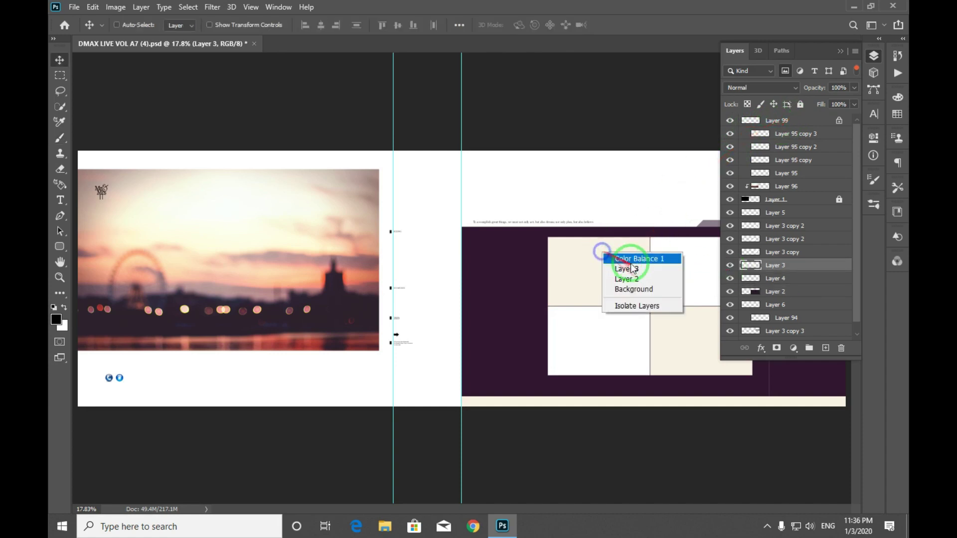
left_click(626, 278)
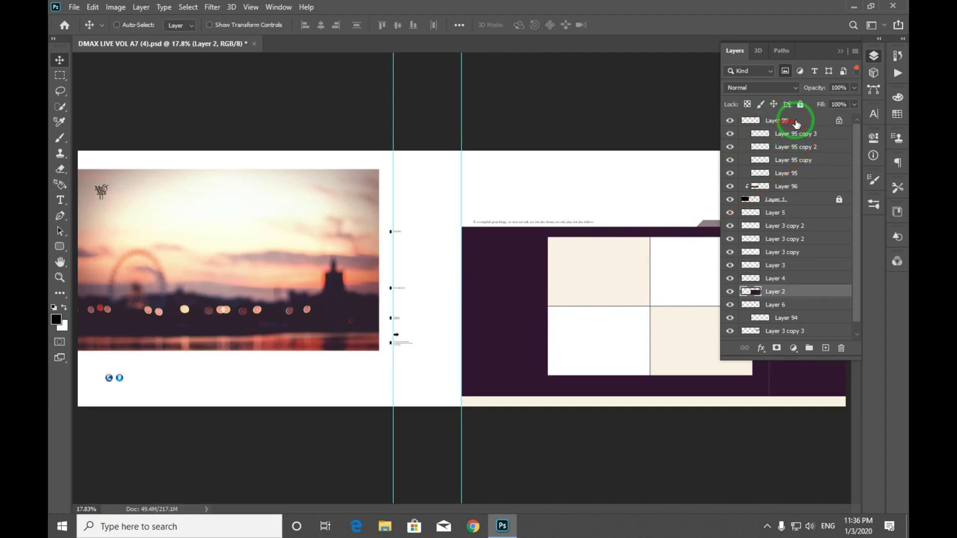
left_click(779, 122)
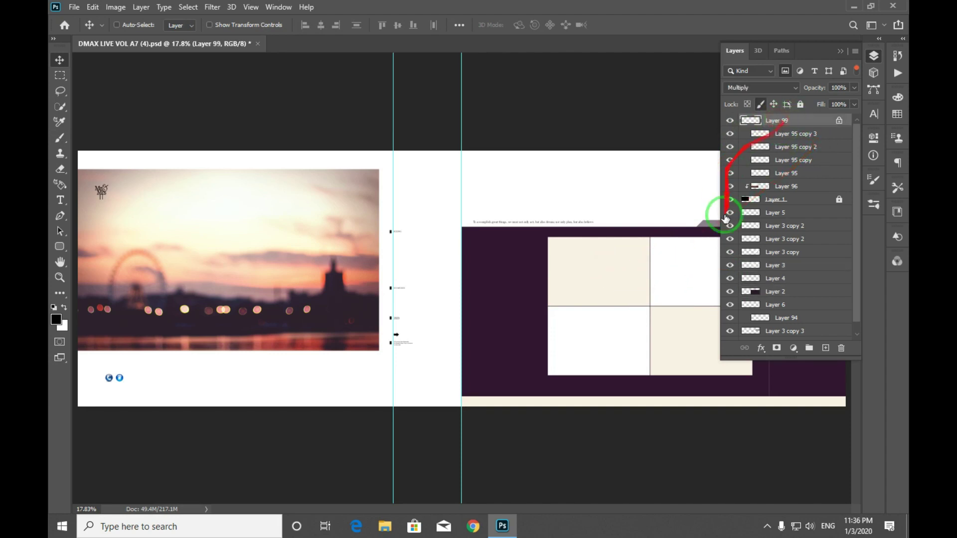
key("b")
left_click(605, 257)
left_click(469, 198)
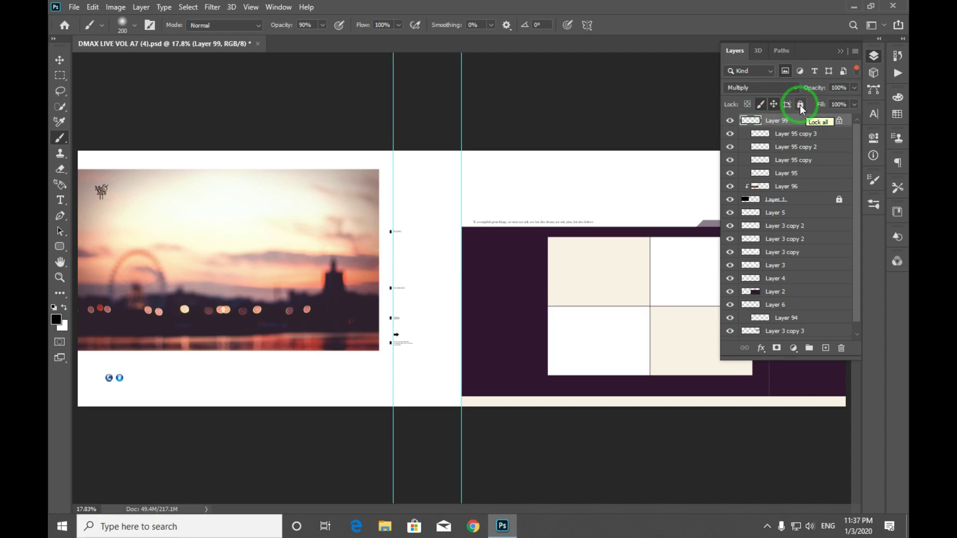
Fully lock Layer 99 and confirm the Move tool is blocked by the locked-layer warning
left_click(801, 105)
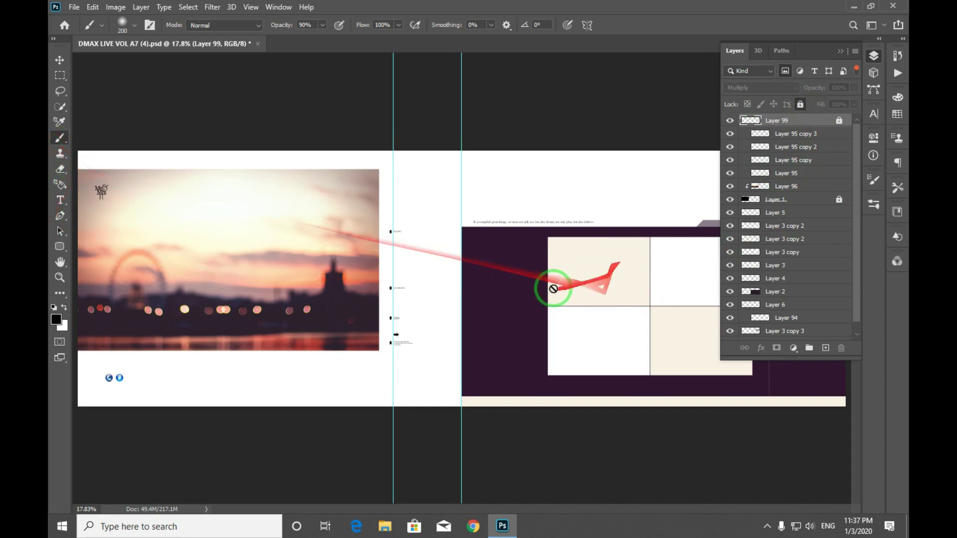
key("v")
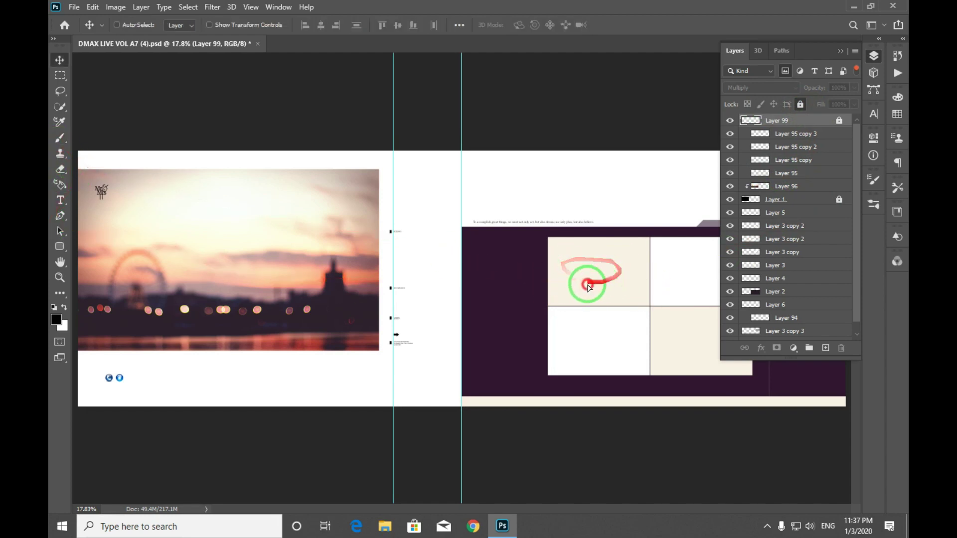
left_click(588, 287)
left_click(468, 200)
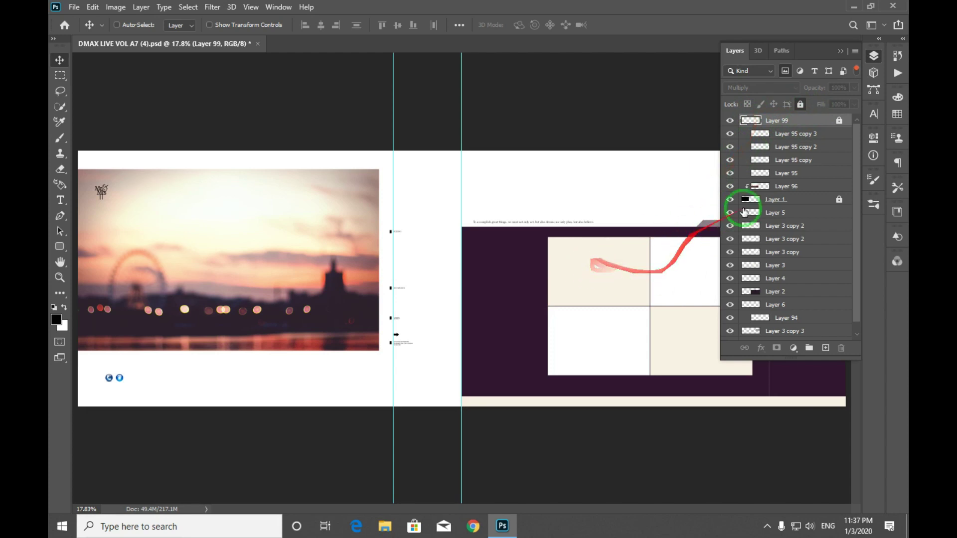
Remove Layer 99's full and position locks, then select Layer 3 and drag its cream square
left_click(800, 104)
right_click(588, 274)
left_click(775, 104)
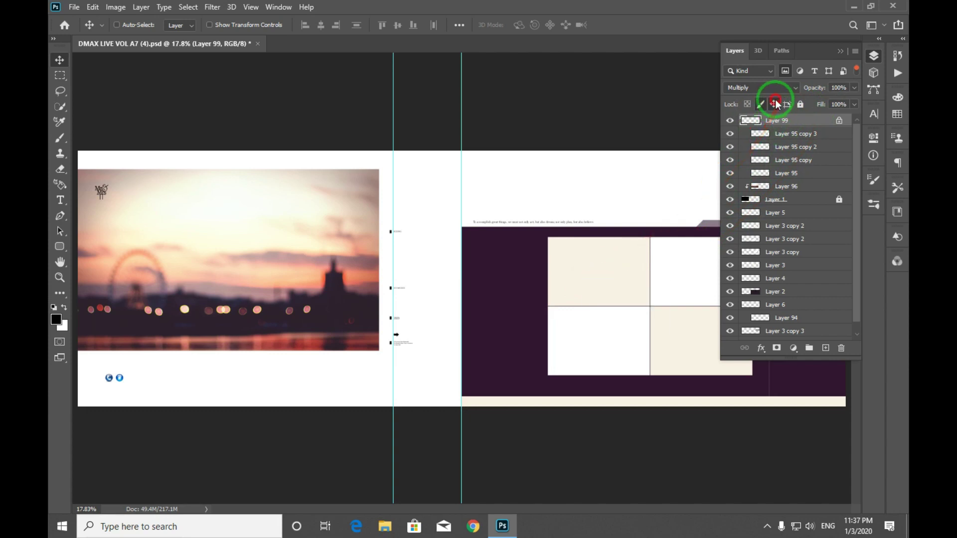
left_click(775, 105)
right_click(596, 260)
left_click(630, 279)
left_click_drag(630, 280, 600, 269)
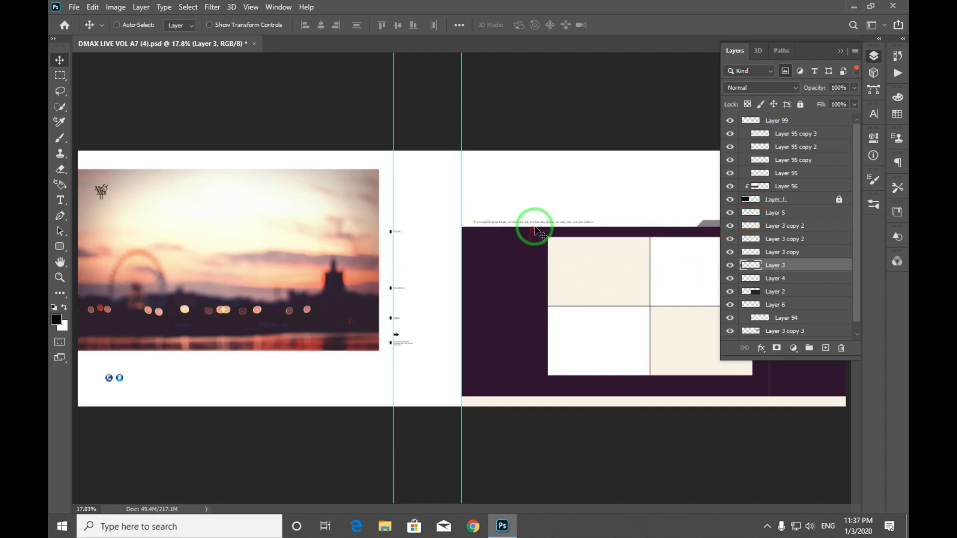
Fully lock Layer 3, confirm moving it is blocked, then remove the lock with Ctrl+/
left_click(800, 104)
left_click(840, 201)
left_click_drag(626, 314, 498, 219)
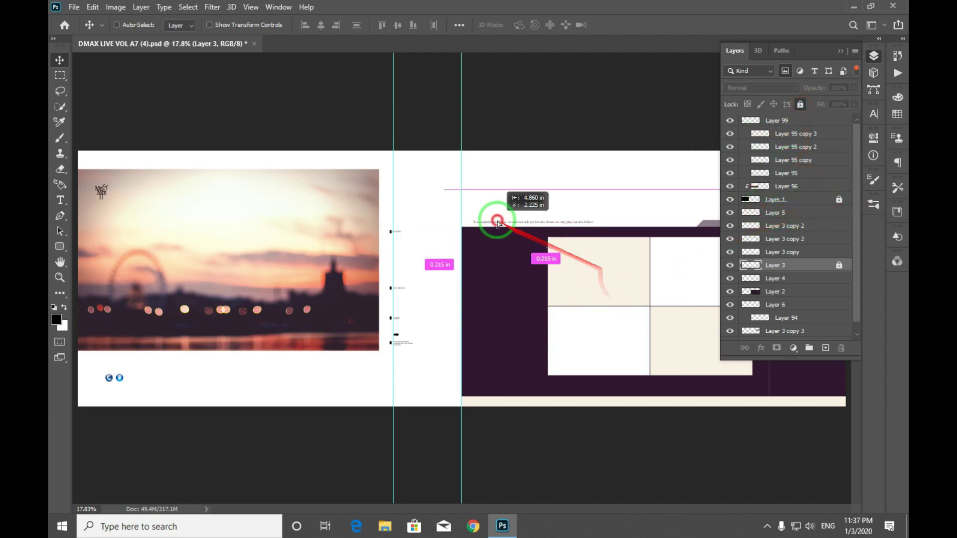
left_click(482, 201)
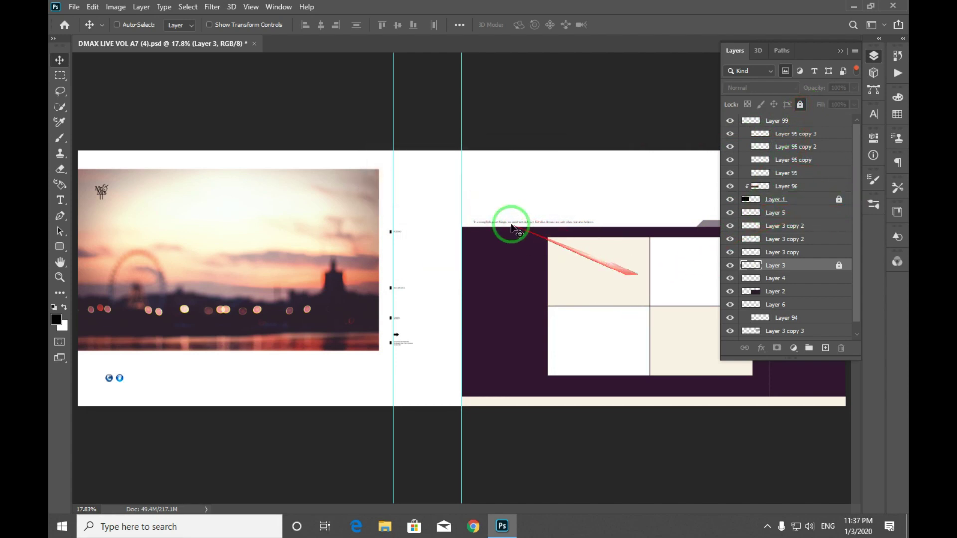
key("ctrl+slash")
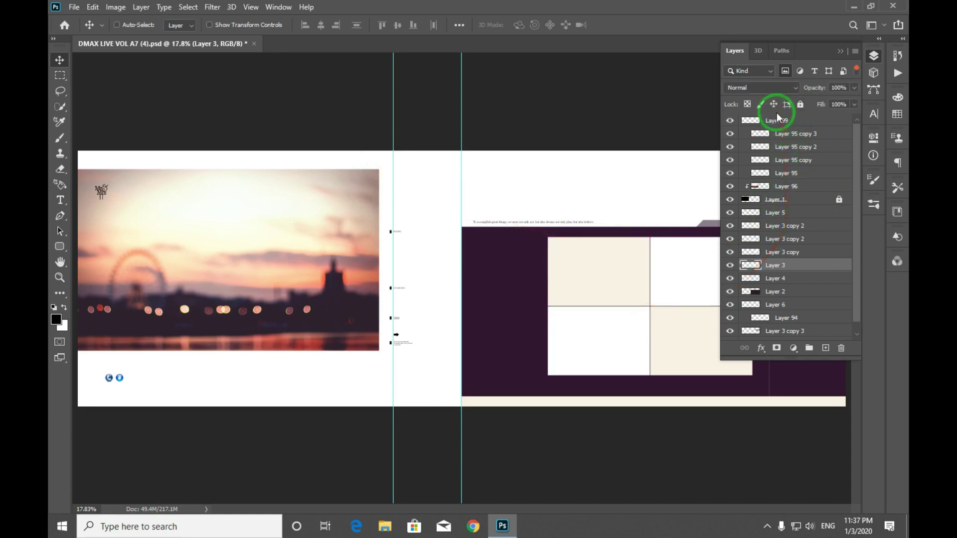
Lock Layer 3's position, confirm a move is blocked, and paint a brush stroke on the beige panel
left_click(774, 103)
left_click(534, 252)
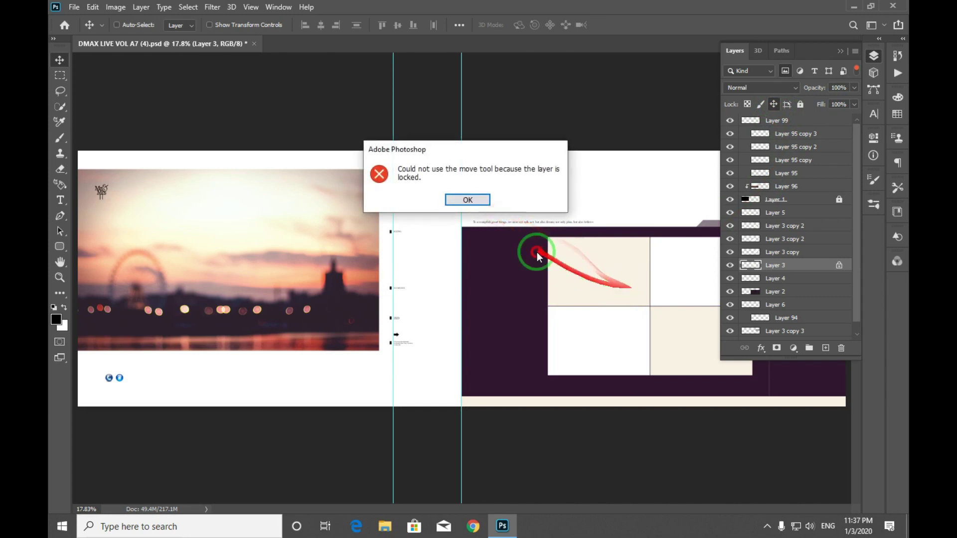
left_click(469, 201)
left_click(60, 137)
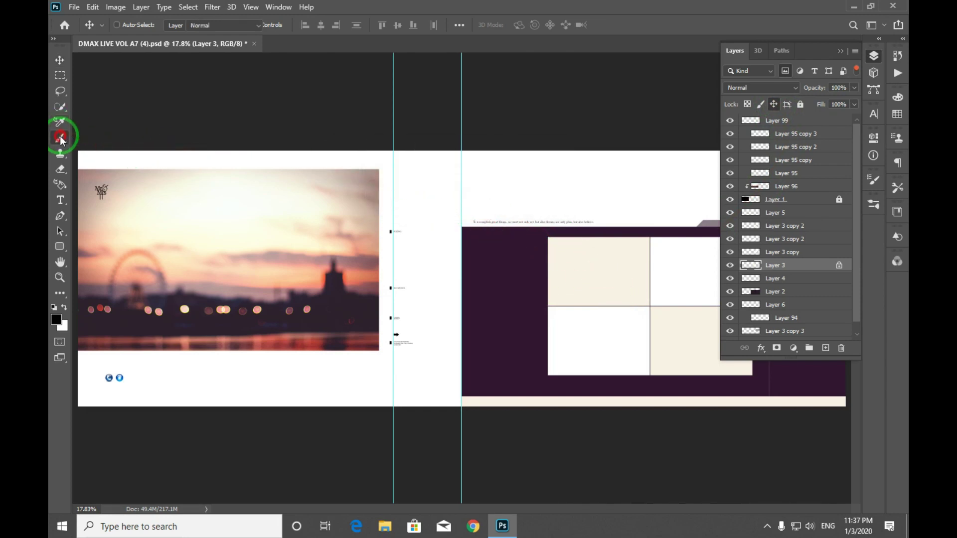
mouse_move(585, 255)
left_mouse_down()
mouse_move(581, 280)
mouse_move(595, 266)
mouse_move(603, 281)
mouse_move(623, 248)
mouse_move(621, 284)
mouse_move(618, 243)
mouse_move(597, 237)
mouse_move(566, 267)
mouse_move(598, 283)
mouse_move(572, 267)
left_mouse_up()
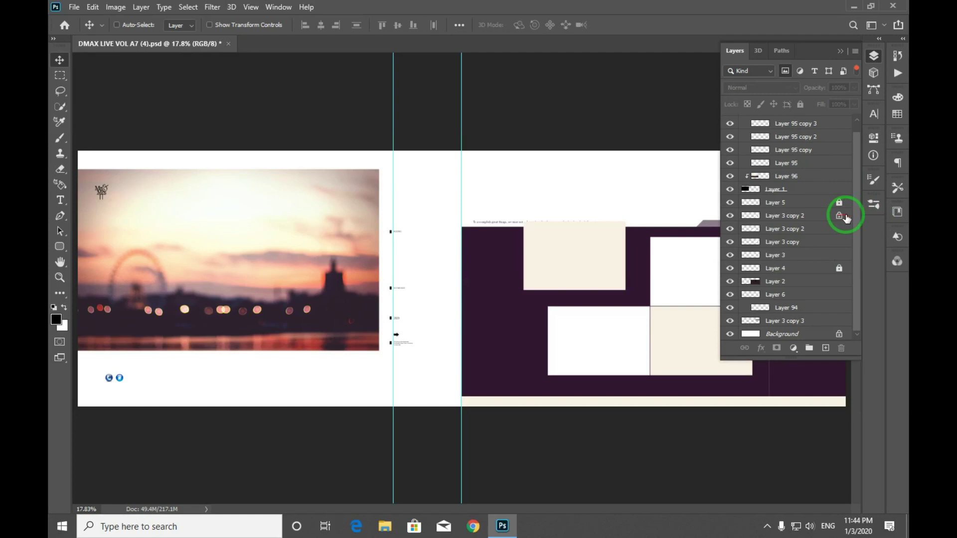
Select Layer 3 copy 2 and toggle its image-pixel lock until it ends unlocked
left_click(818, 203)
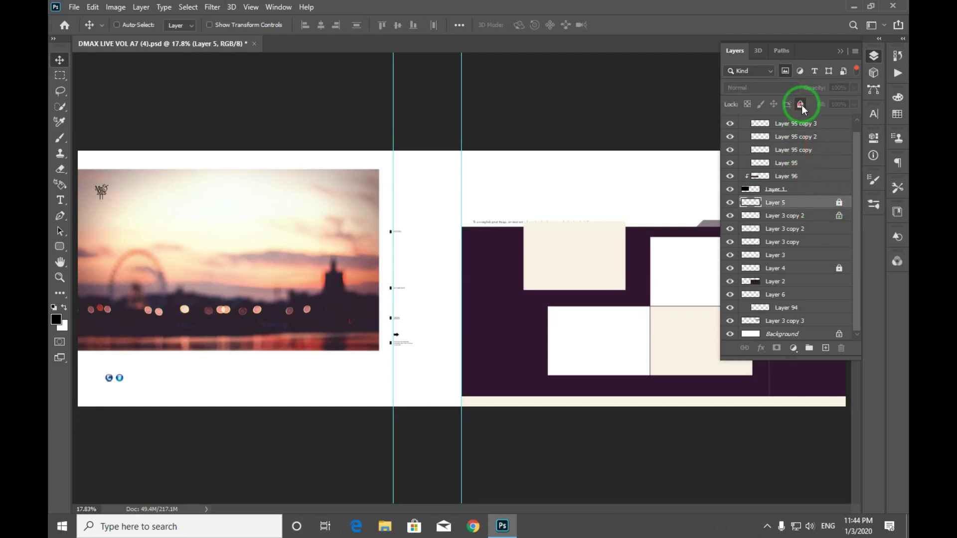
left_click(827, 216)
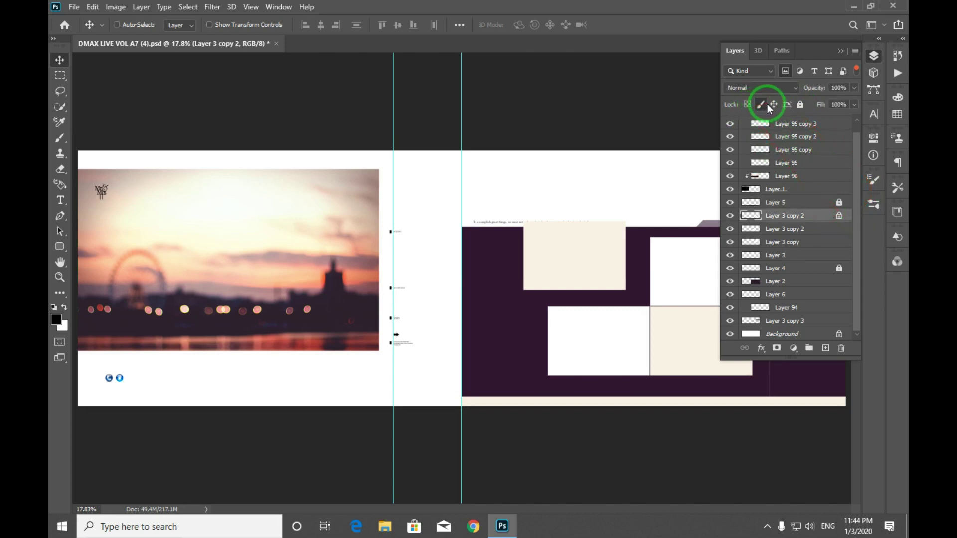
left_click(761, 104)
left_click(754, 105)
left_click(765, 103)
left_click(761, 104)
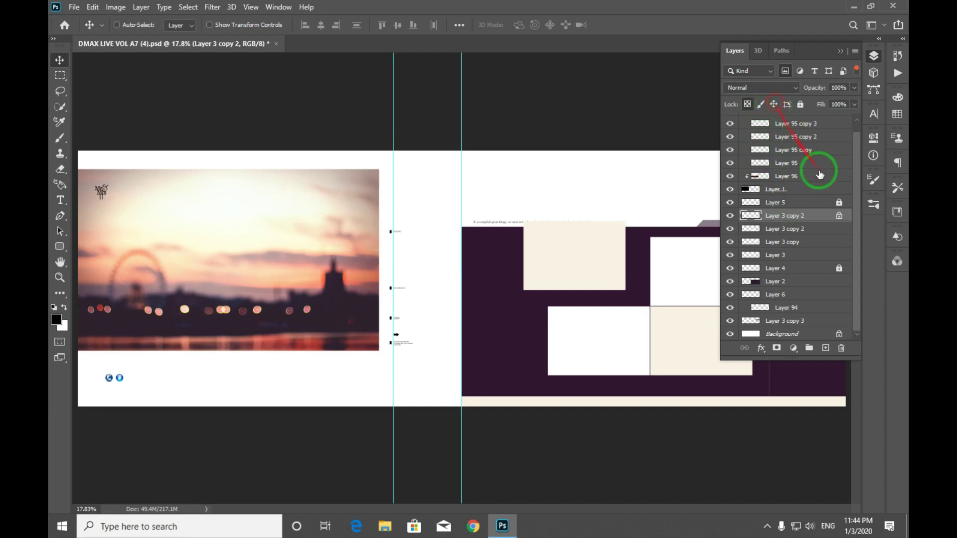
Select Layer 5 and drag entries within the Layers panel
mouse_move(840, 221)
left_mouse_down()
mouse_move(843, 251)
mouse_move(804, 136)
left_mouse_up()
left_click(817, 202)
left_click(838, 202)
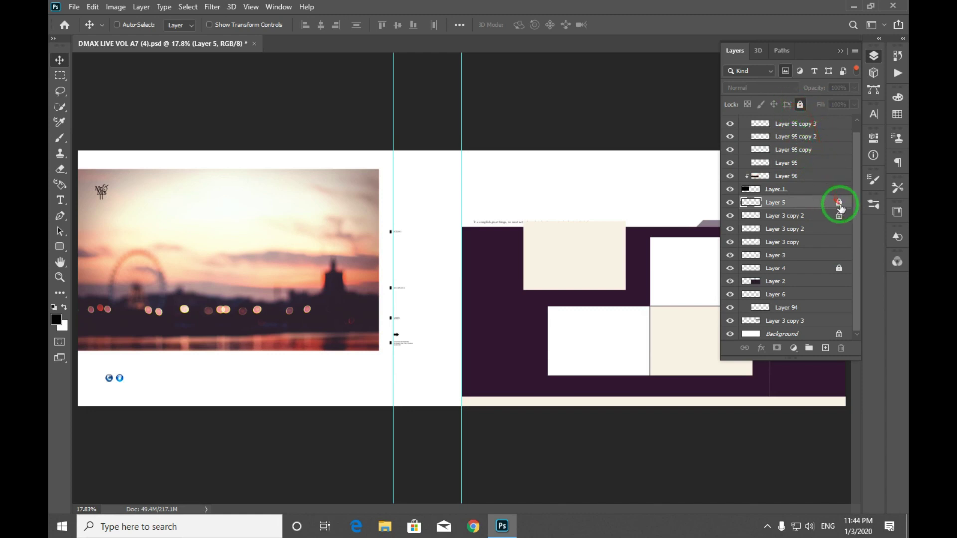
mouse_move(841, 208)
left_mouse_down()
mouse_move(827, 206)
mouse_move(811, 131)
mouse_move(841, 201)
mouse_move(800, 115)
left_mouse_up()
Toggle Layer 5's lock with Ctrl+/, then in Lock All Linked Layers replace All with Image
key("ctrl+slash")
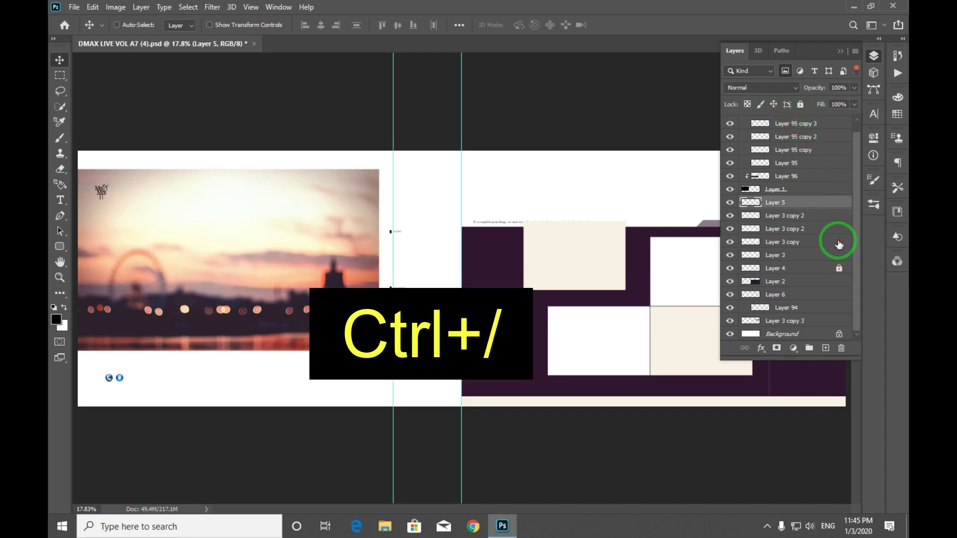
key("ctrl+slash")
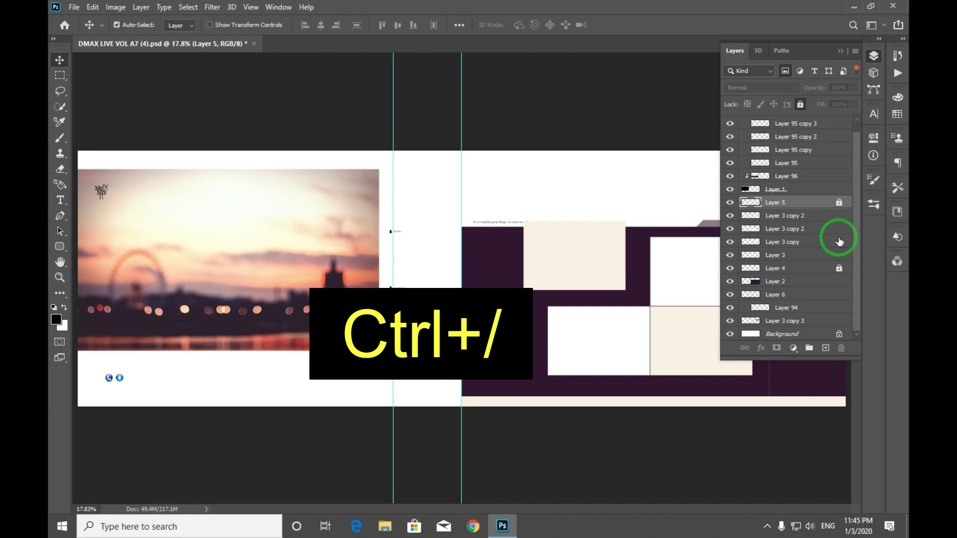
key("ctrl+shift+slash")
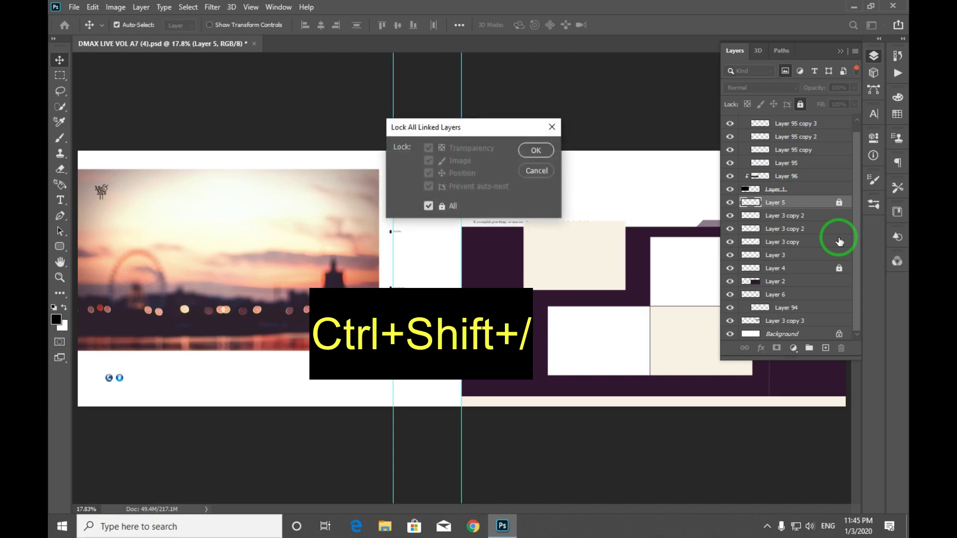
left_click(429, 206)
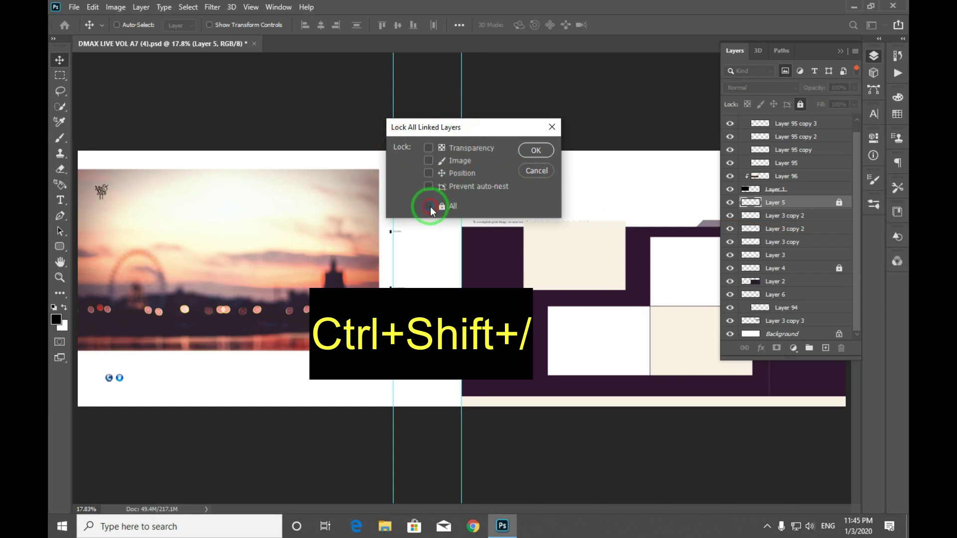
left_click(429, 160)
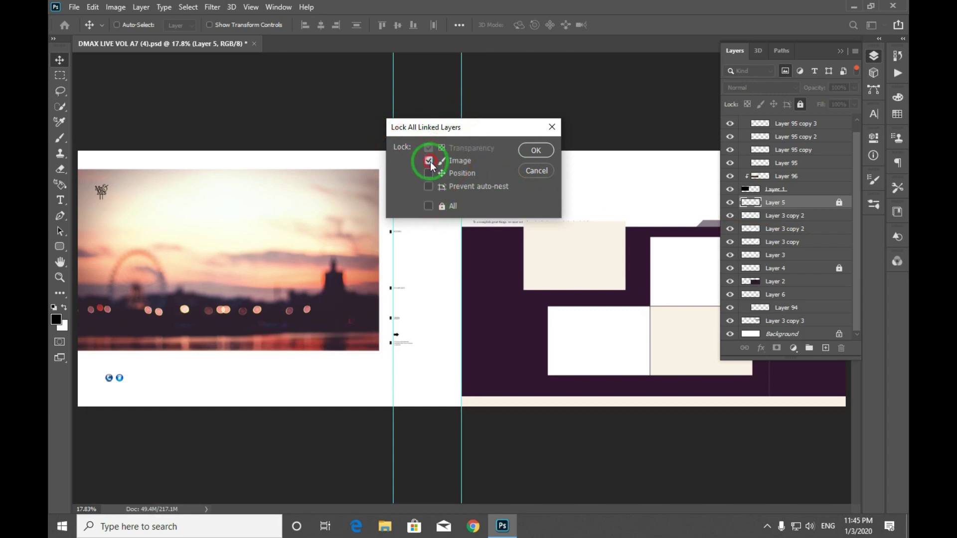
left_click(536, 150)
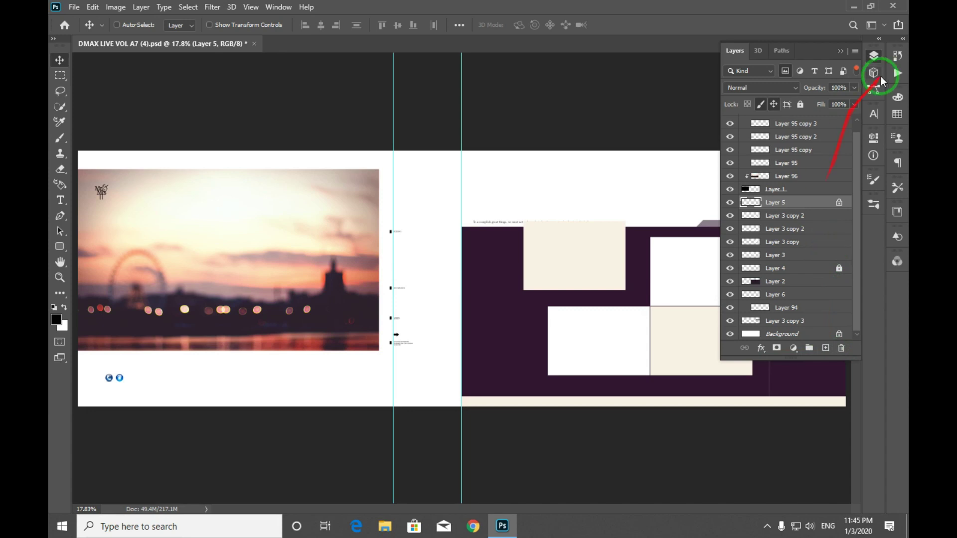
Select Layer 3 from the canvas and drag its cream rectangle slightly up and left
left_click(856, 52)
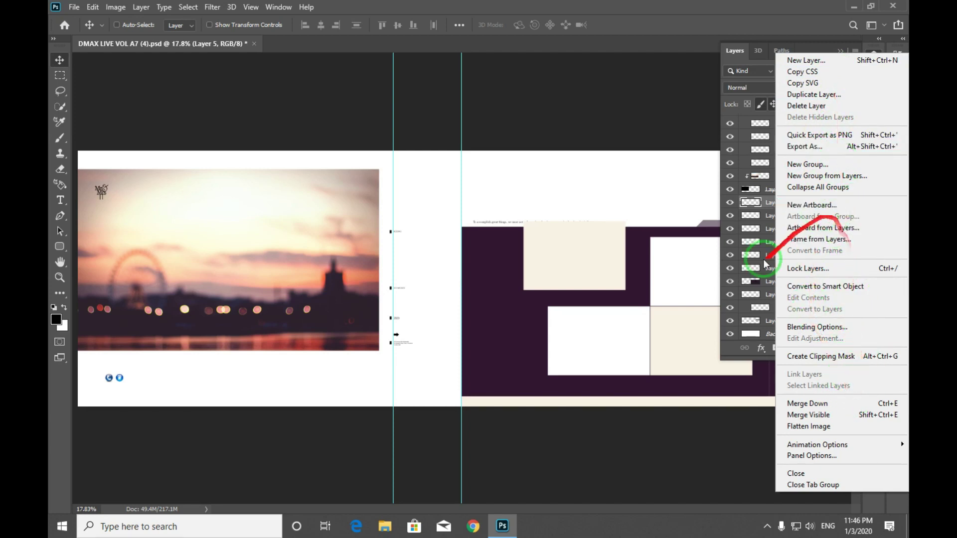
left_click(579, 251)
right_click(578, 251)
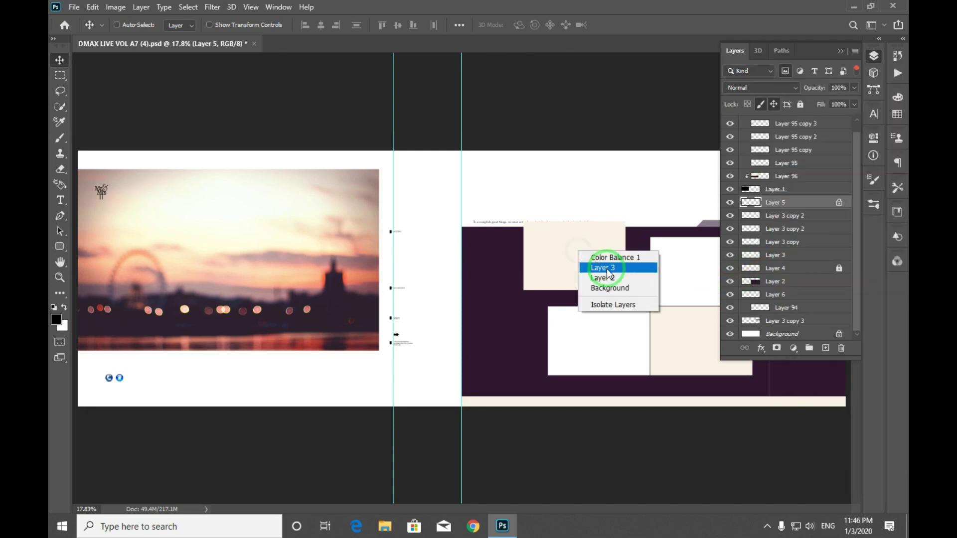
left_click(606, 268)
mouse_move(574, 249)
left_mouse_down()
mouse_move(581, 239)
mouse_move(566, 244)
left_mouse_up()
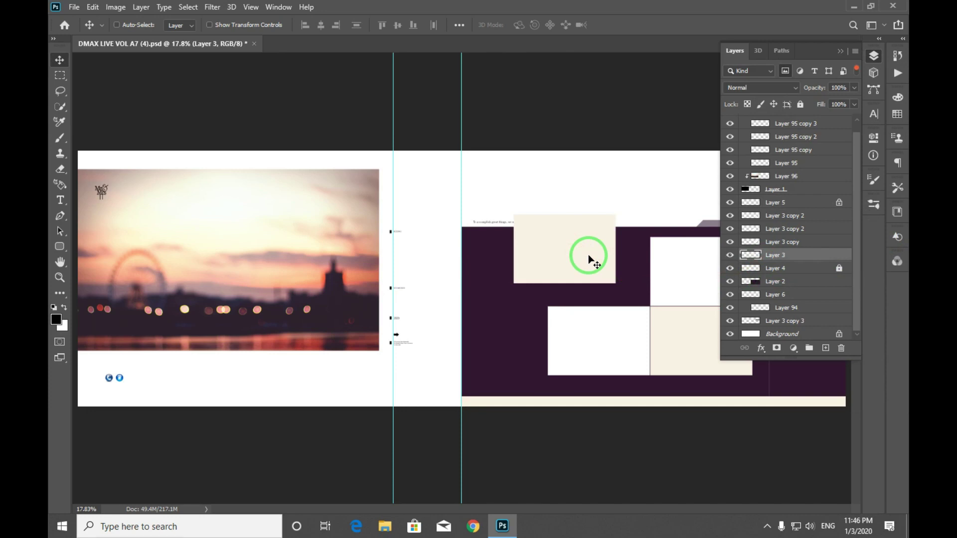
left_click(855, 51)
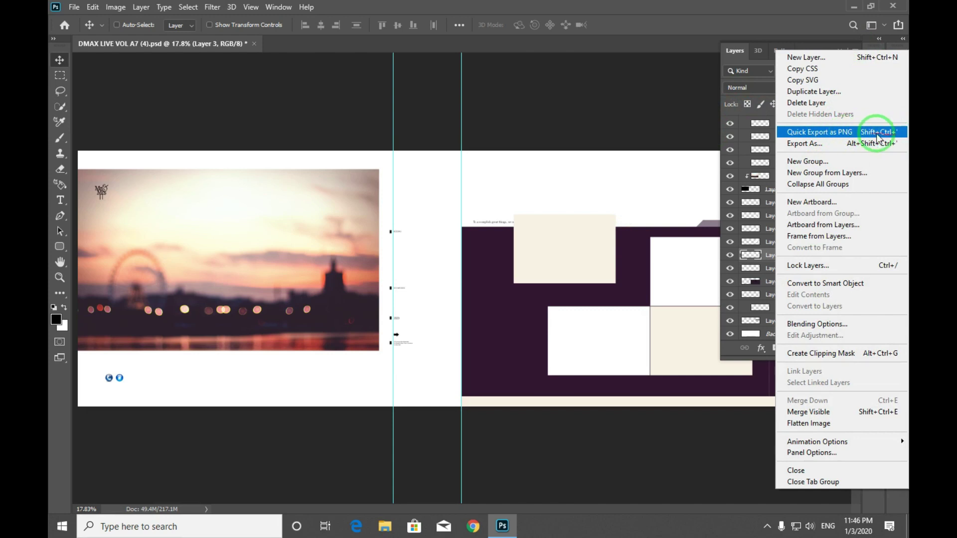
Cancel a Quick Export of Layer 3 as PNG, then slide the beige rectangle left across the centre guide
left_click(840, 134)
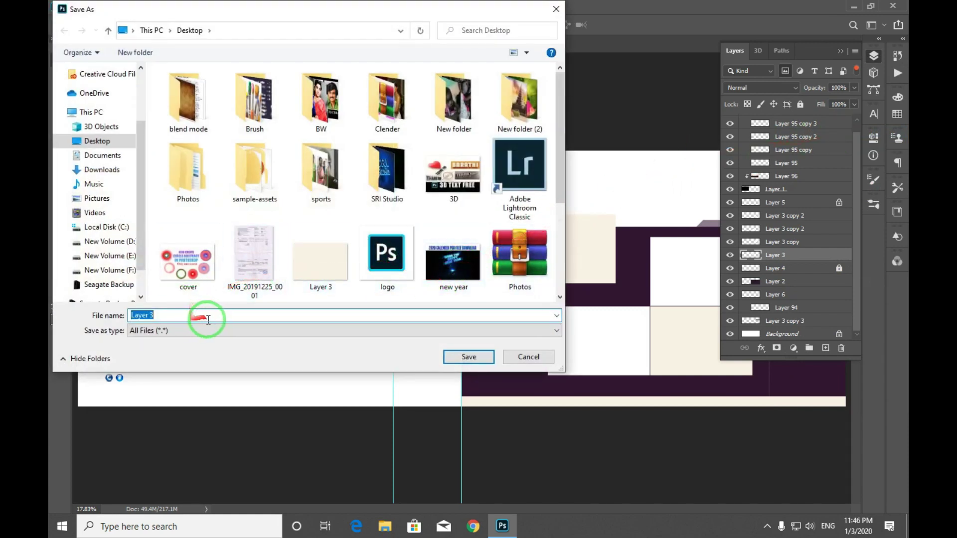
left_click(508, 358)
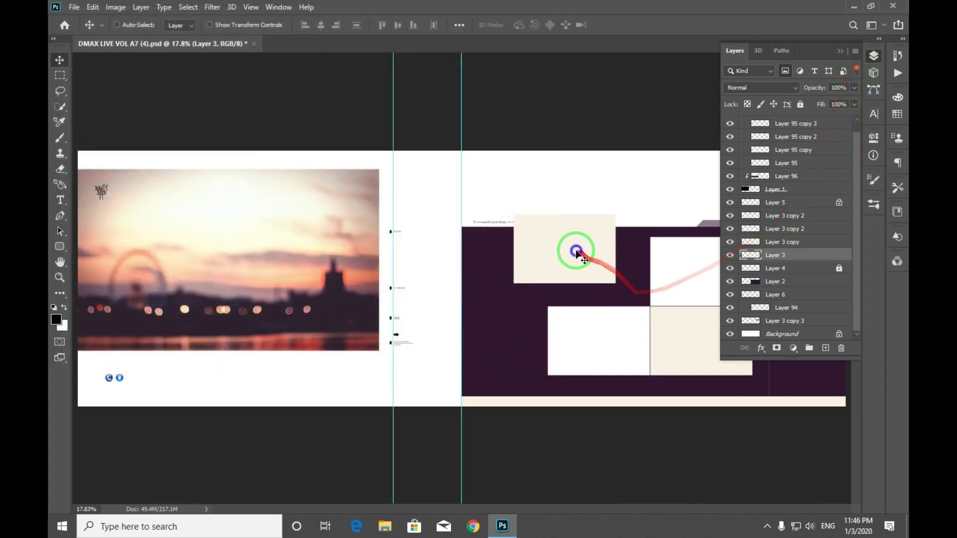
right_click(574, 251)
left_click(600, 268)
left_click_drag(593, 261, 504, 247)
left_click(855, 51)
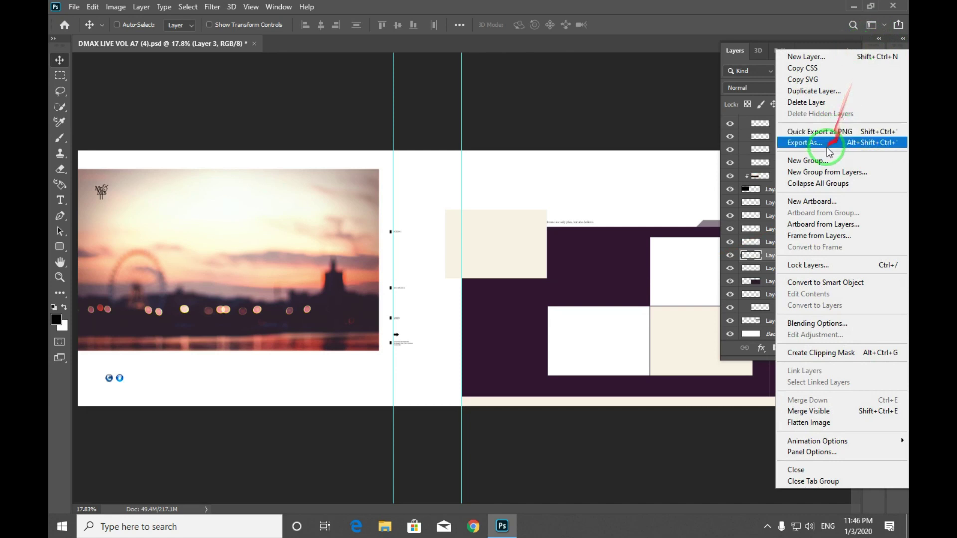
left_click(863, 142)
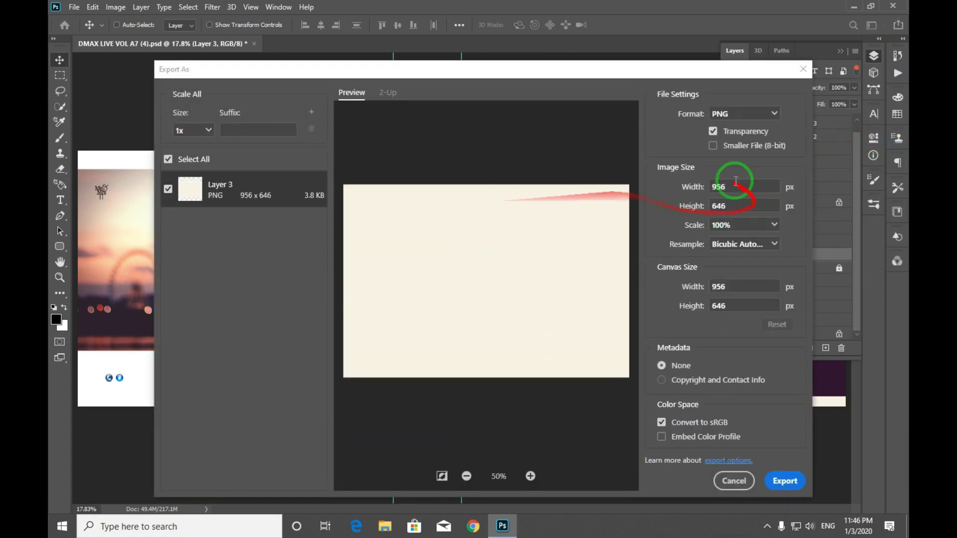
left_click(743, 120)
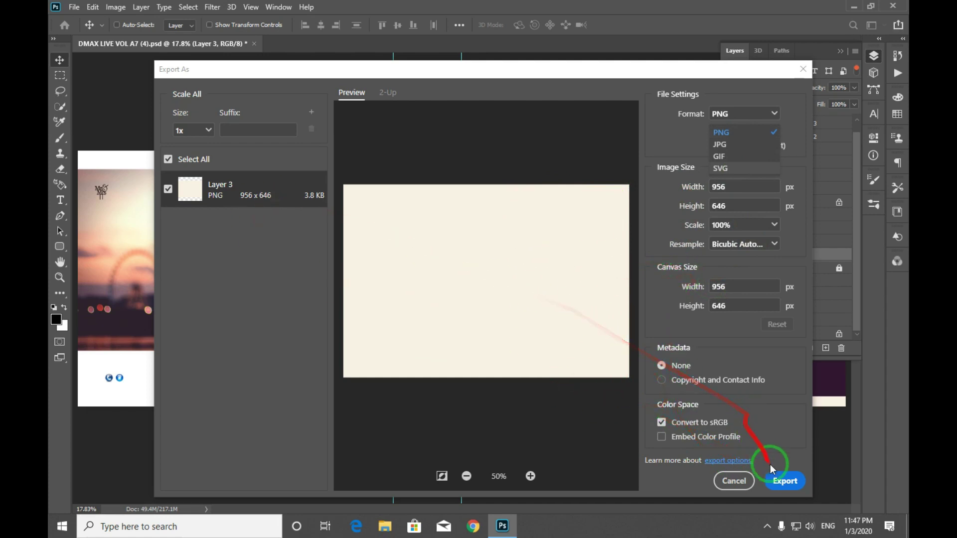
left_click(734, 482)
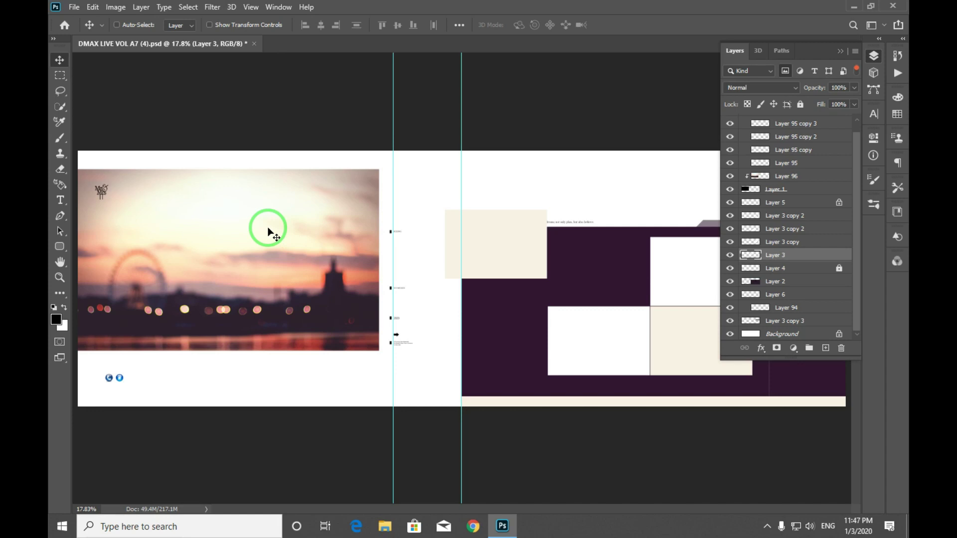
left_click(854, 52)
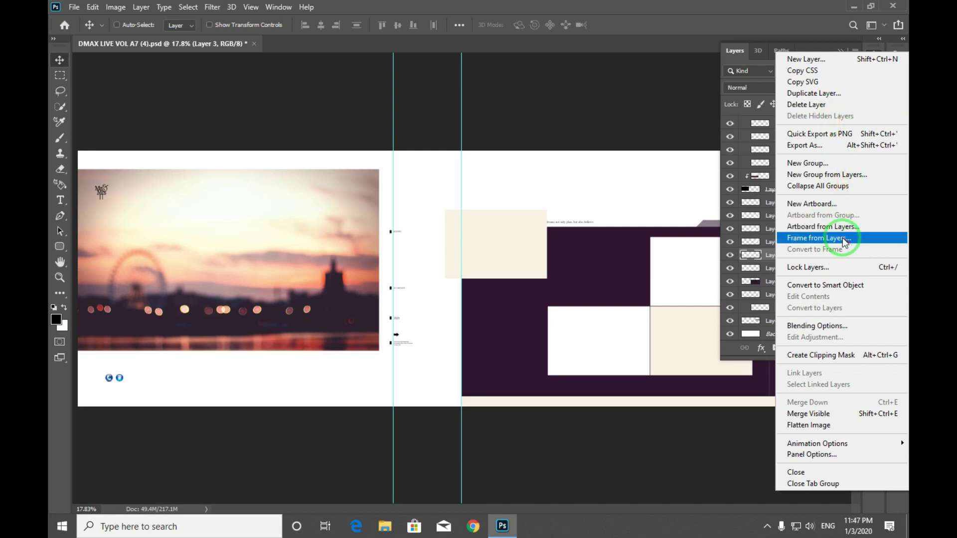
Drag the beige Layer 3 rectangle back down and to the right in a few nudges
right_click(487, 228)
left_click(513, 243)
left_click_drag(507, 235, 545, 252)
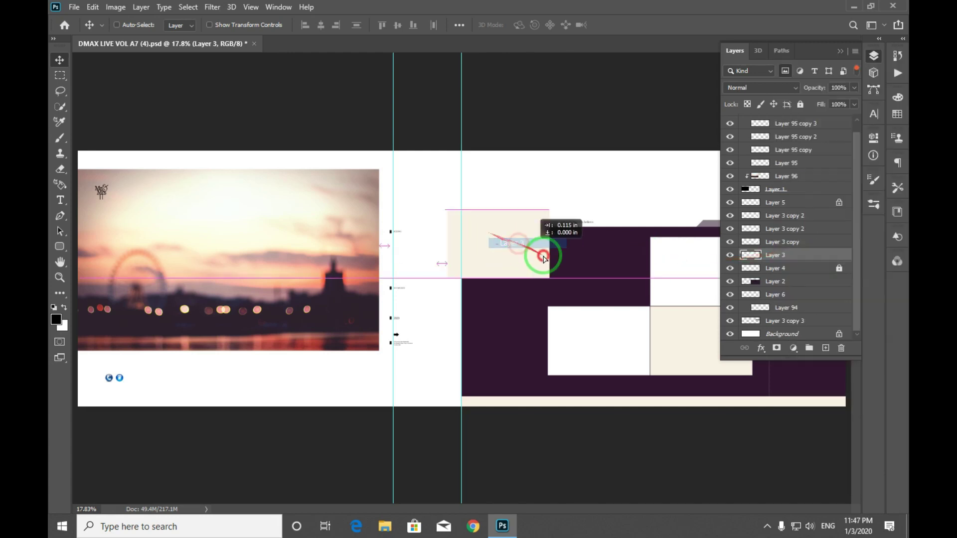
left_click(855, 52)
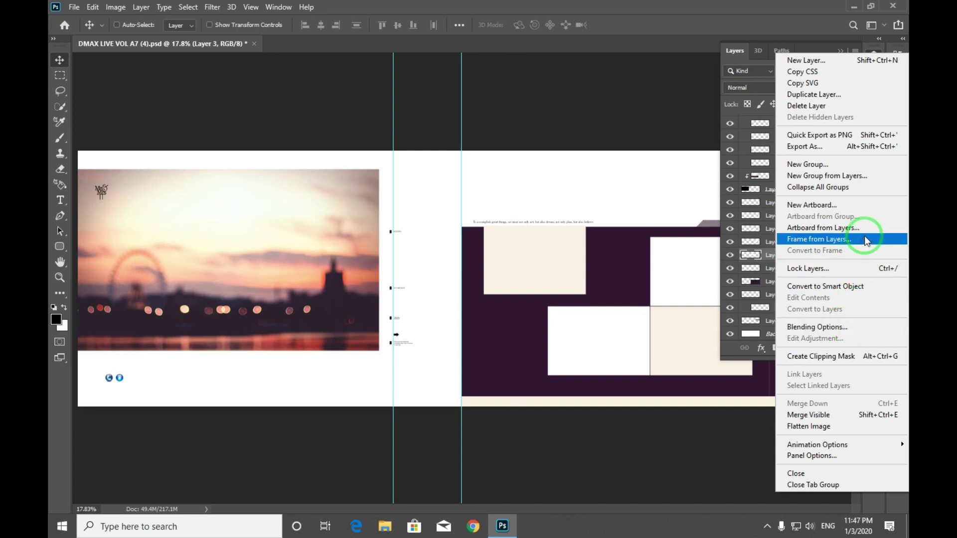
left_click(543, 251)
right_click(543, 251)
left_click(558, 265)
left_click_drag(538, 254, 567, 271)
right_click(548, 252)
left_click(577, 277)
Add a Levels adjustment above Layer 3 with midtones darkened to 0.03
left_click(781, 255)
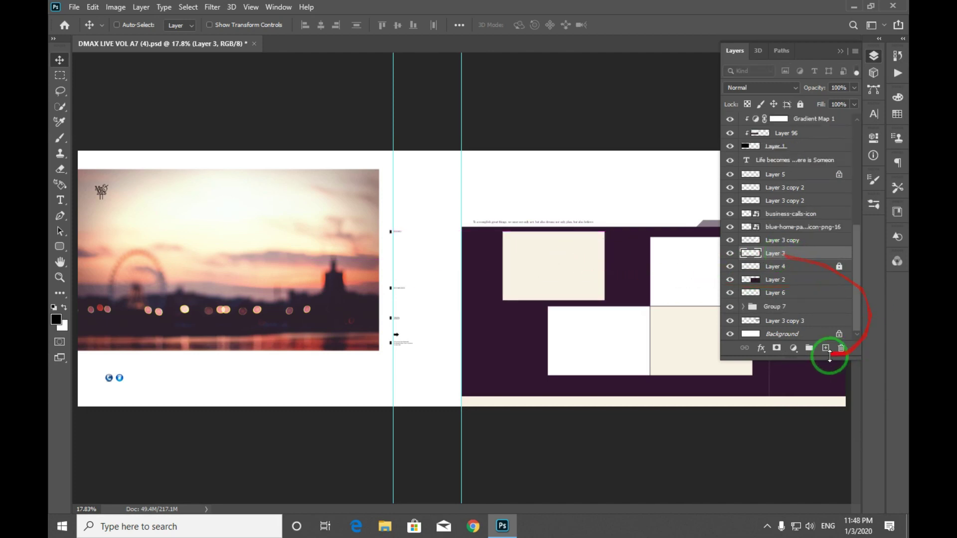
left_click(793, 348)
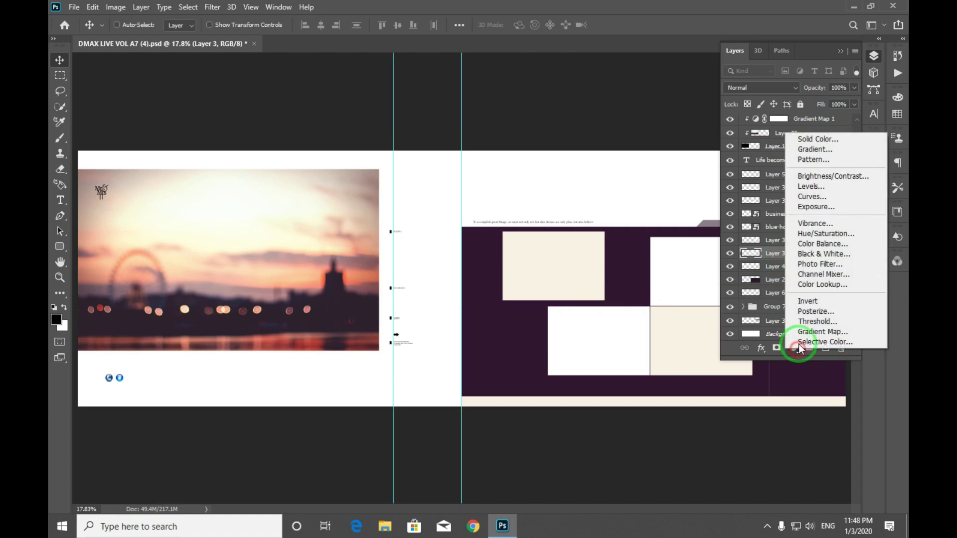
left_click(820, 188)
left_click_drag(800, 258, 772, 261)
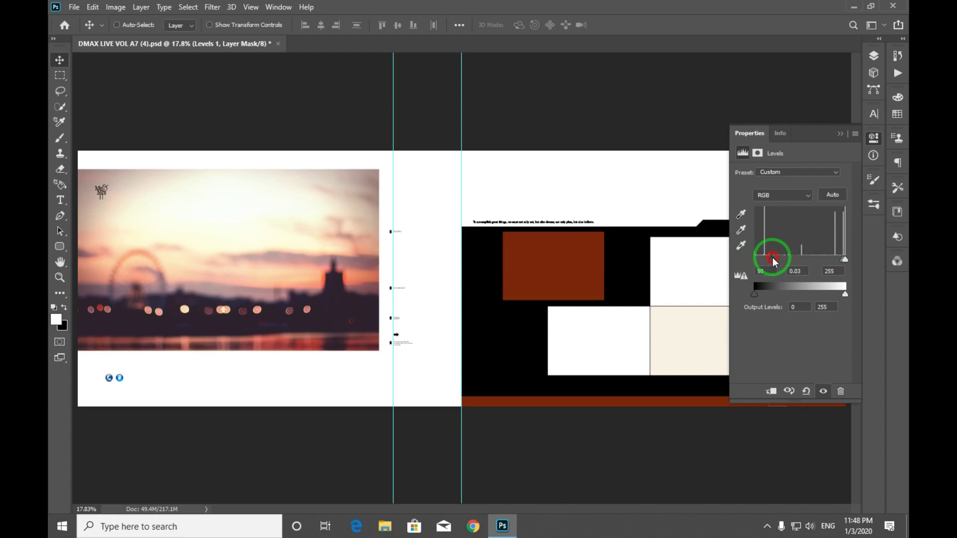
Return to the layers list and toggle Levels 1 on and off to compare, ending visible
left_click(843, 136)
left_click(873, 56)
left_click(730, 255)
left_click(730, 254)
left_click(730, 255)
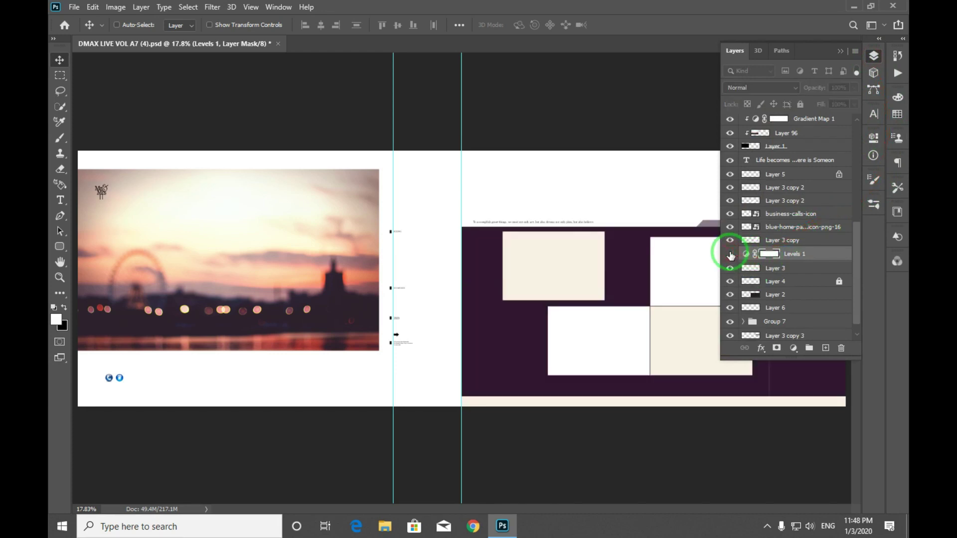
left_click(730, 255)
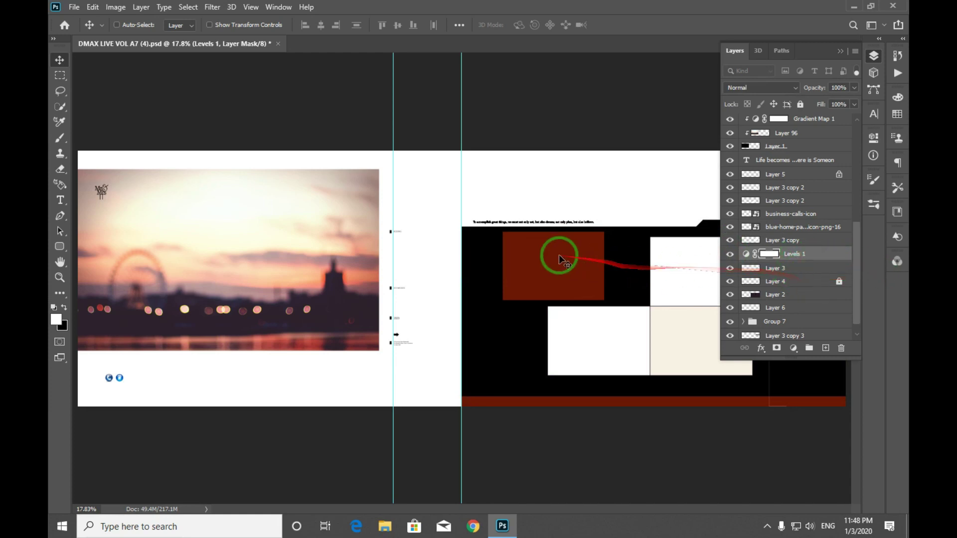
left_click(731, 254)
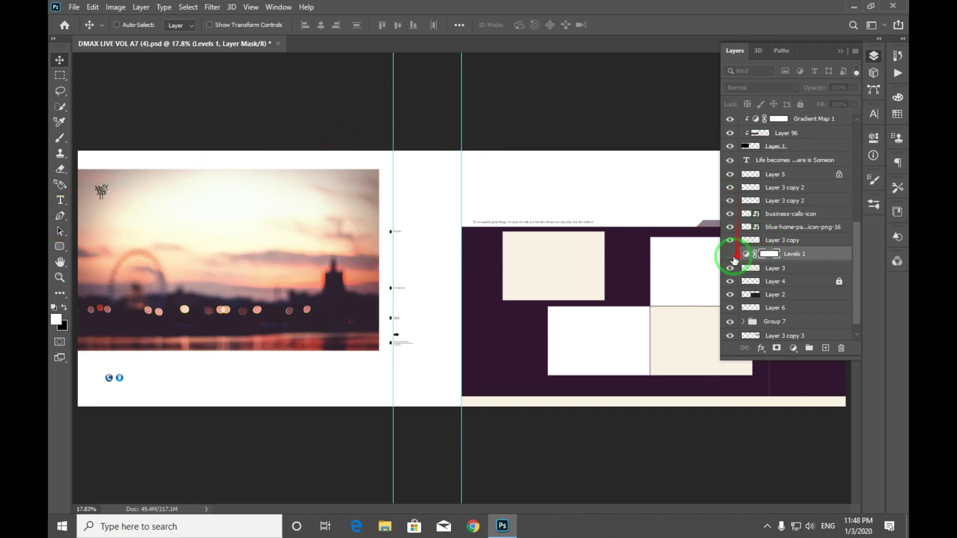
left_click(730, 255)
left_click(731, 256)
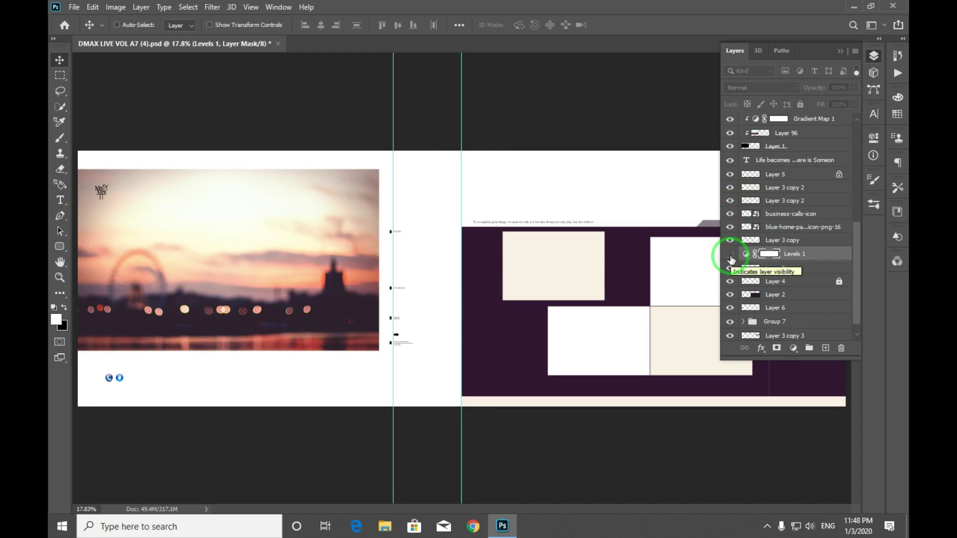
left_click(731, 255)
left_click(731, 256)
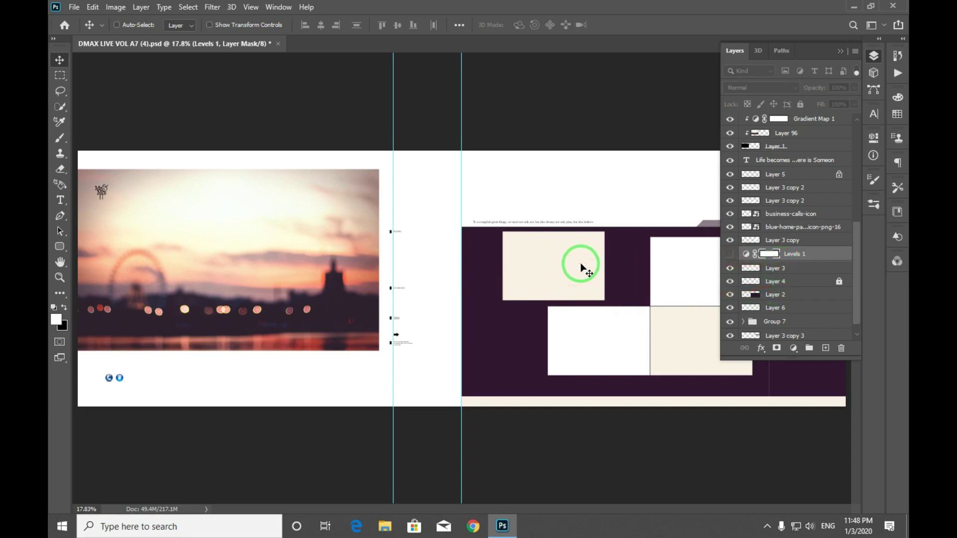
left_click(730, 255)
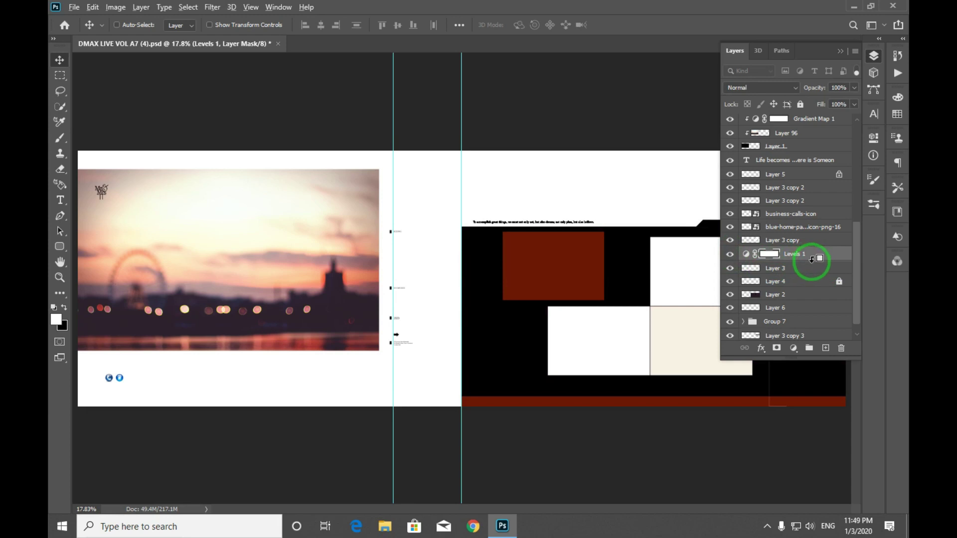
Clip Levels 1 to Layer 3 and toggle visibility to confirm only the beige rectangle darkens
left_click(812, 260, "alt")
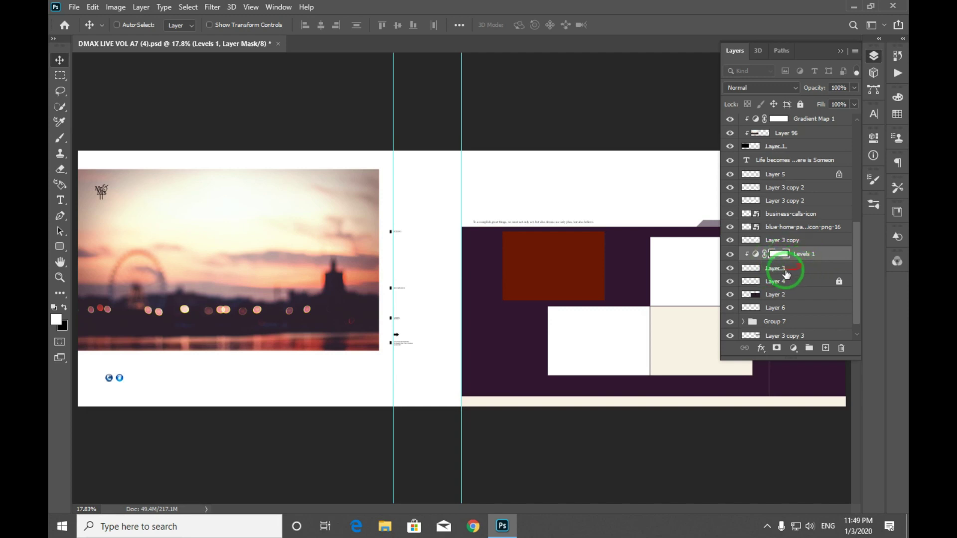
left_click(730, 268)
left_click(730, 255)
left_click(730, 254)
left_click(730, 254)
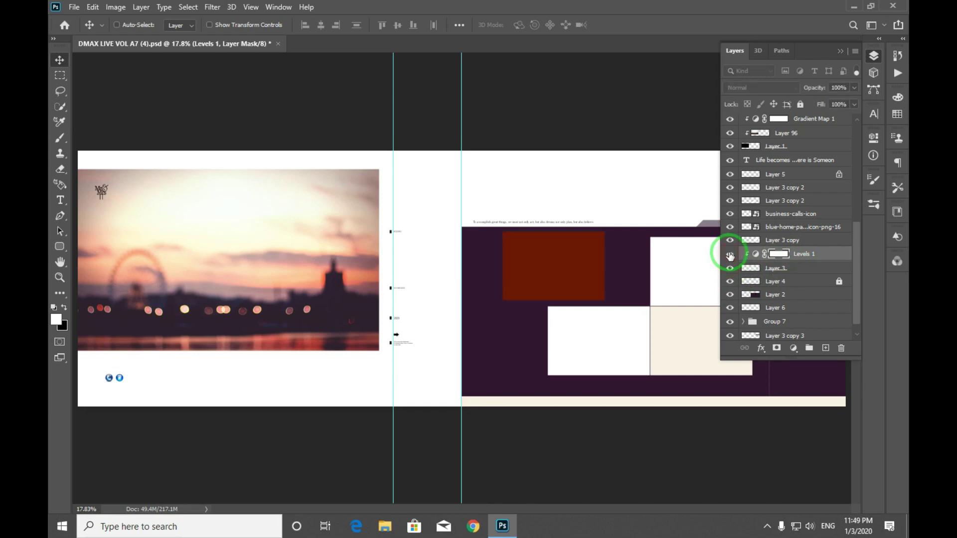
mouse_move(780, 253)
left_mouse_down()
mouse_move(812, 256)
mouse_move(788, 276)
mouse_move(785, 261)
mouse_move(798, 270)
mouse_move(785, 201)
mouse_move(822, 299)
mouse_move(810, 284)
left_mouse_up()
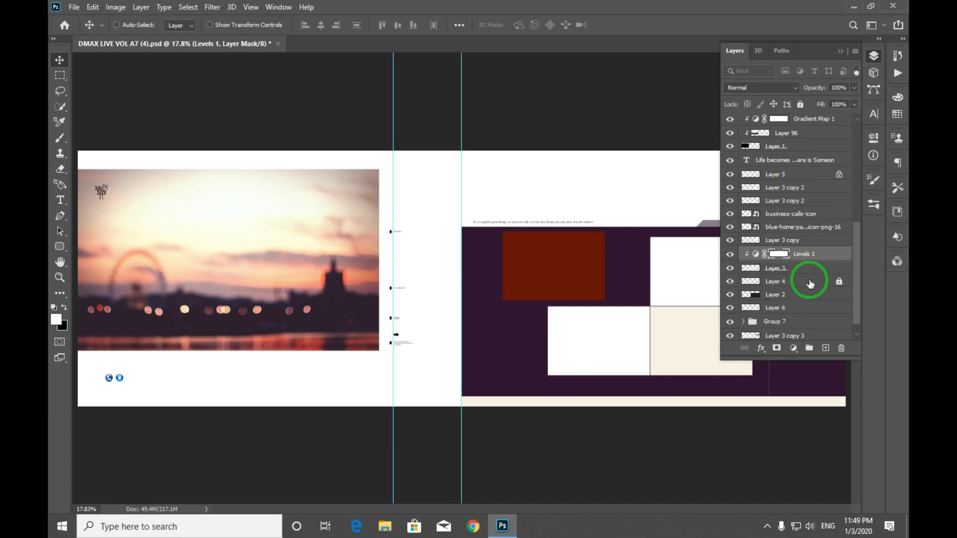
left_click(875, 57)
left_click(875, 57)
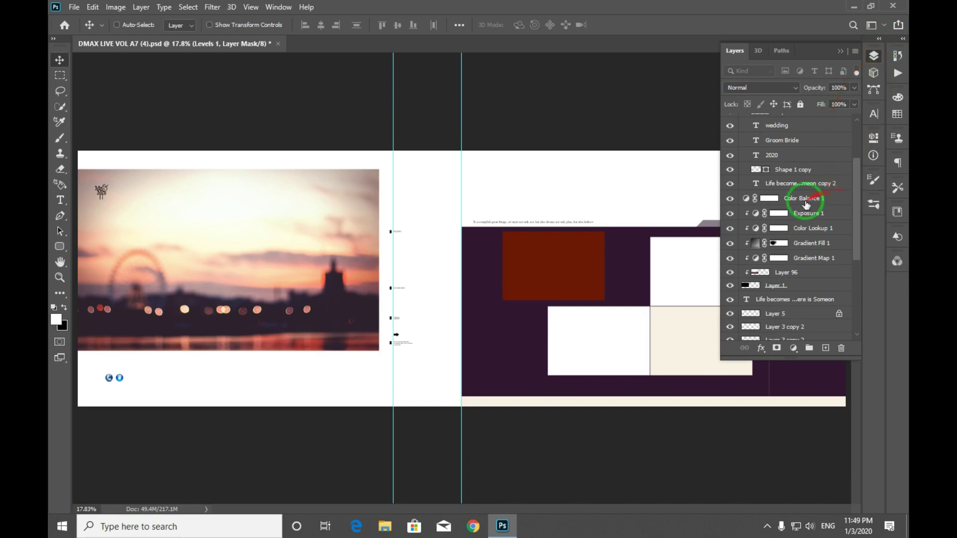
left_click(856, 52)
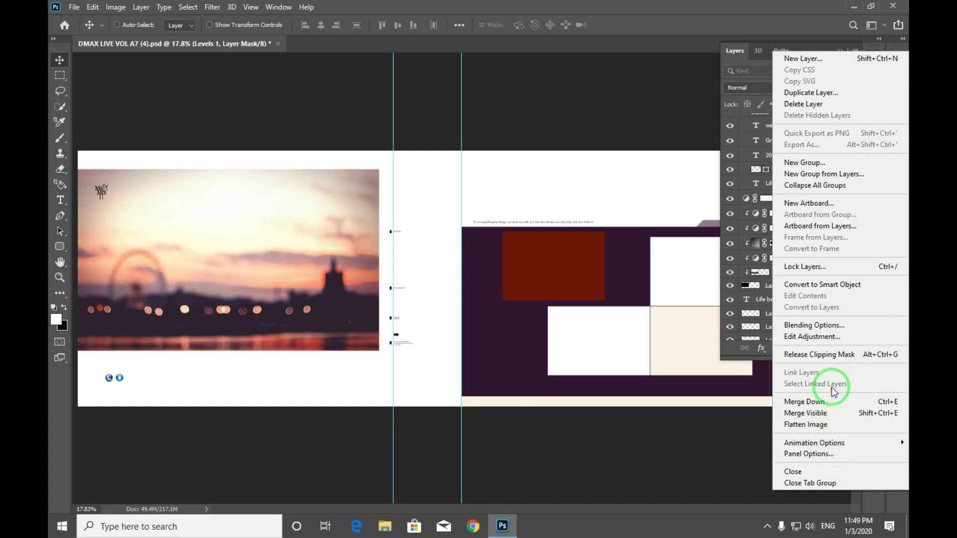
Set the Layers panel thumbnail size to None in Panel Options
left_click(825, 454)
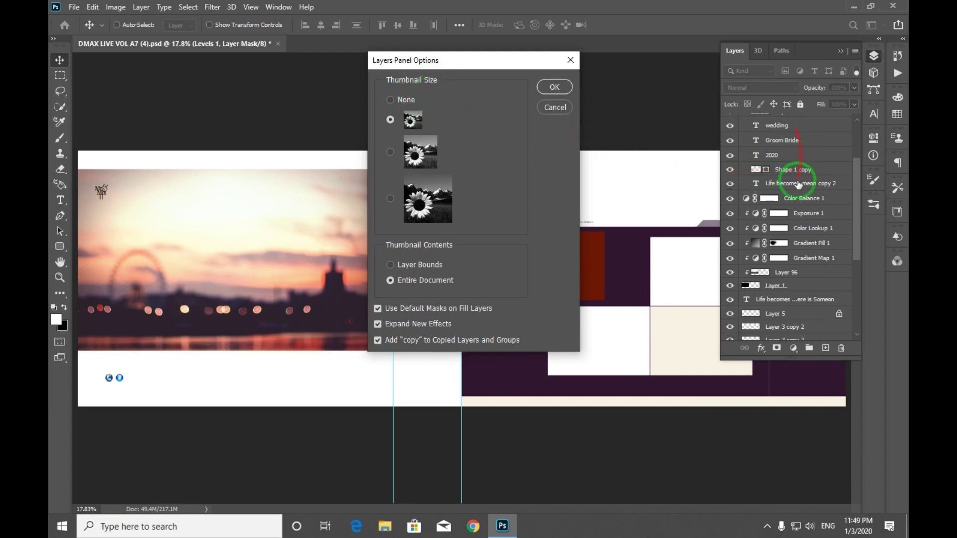
scroll(796, 197, "up", 2)
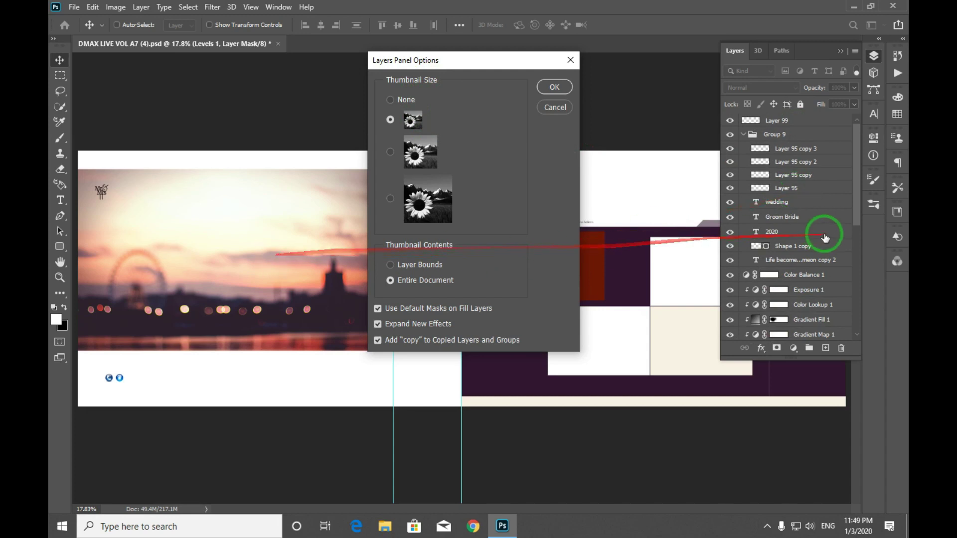
scroll(808, 224, "down", 2)
scroll(758, 254, "down", 3)
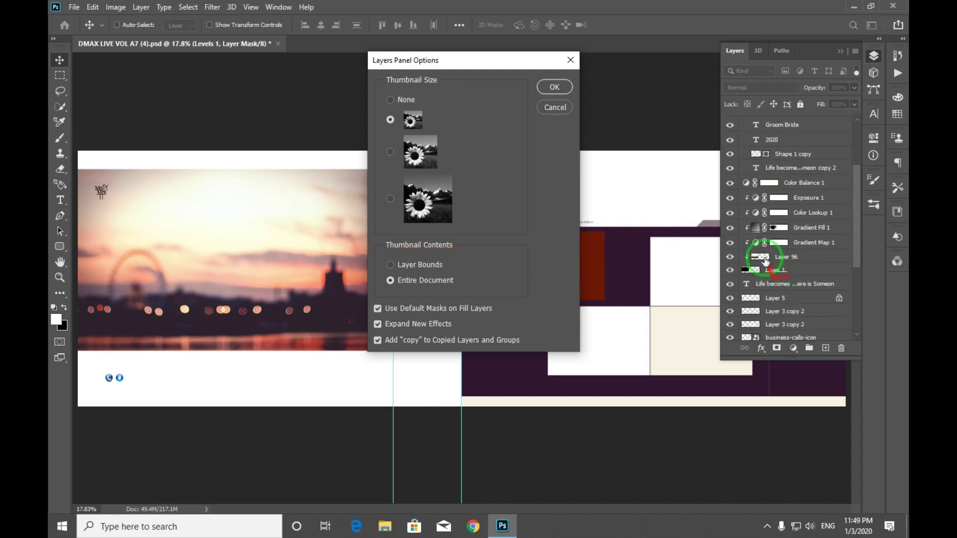
scroll(800, 222, "down", 2)
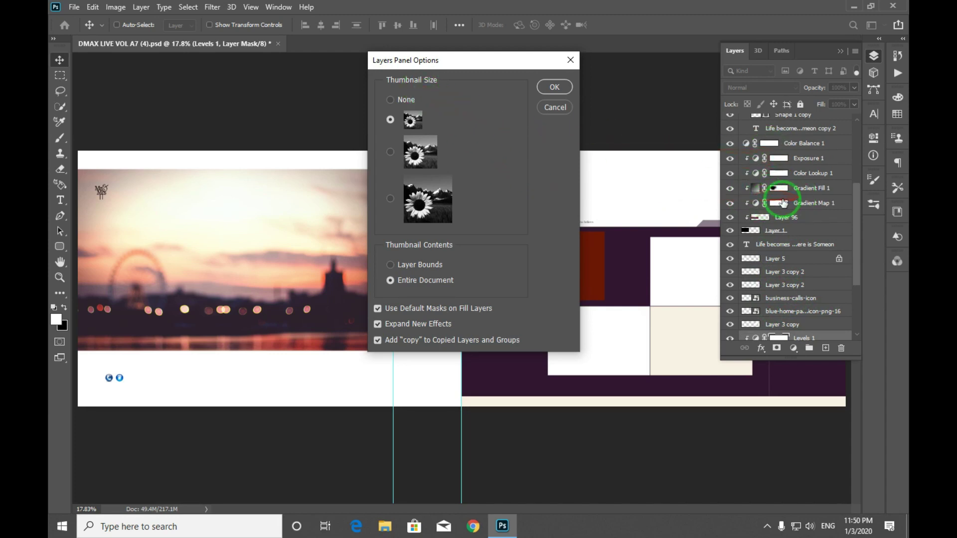
left_click(391, 100)
left_click(554, 87)
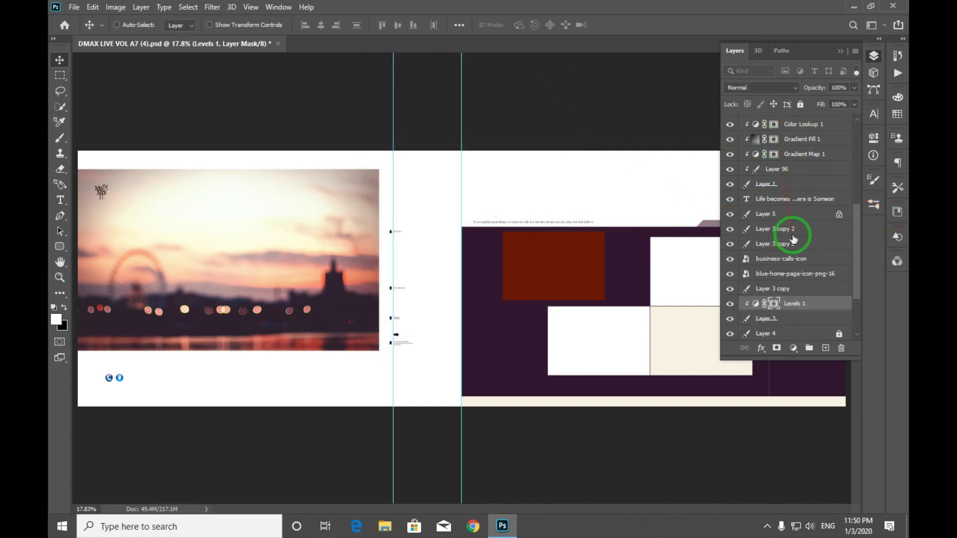
scroll(780, 250, "down", 3)
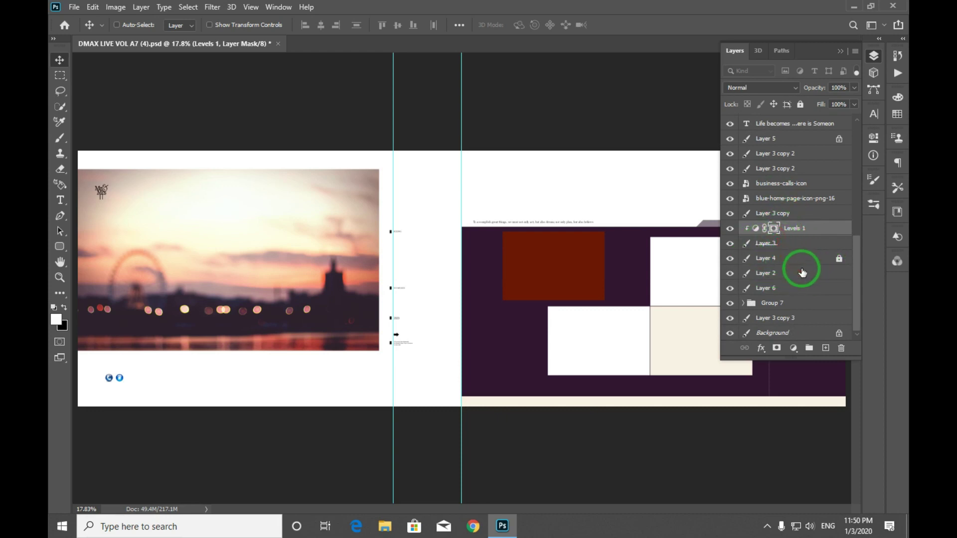
scroll(802, 272, "up", 5)
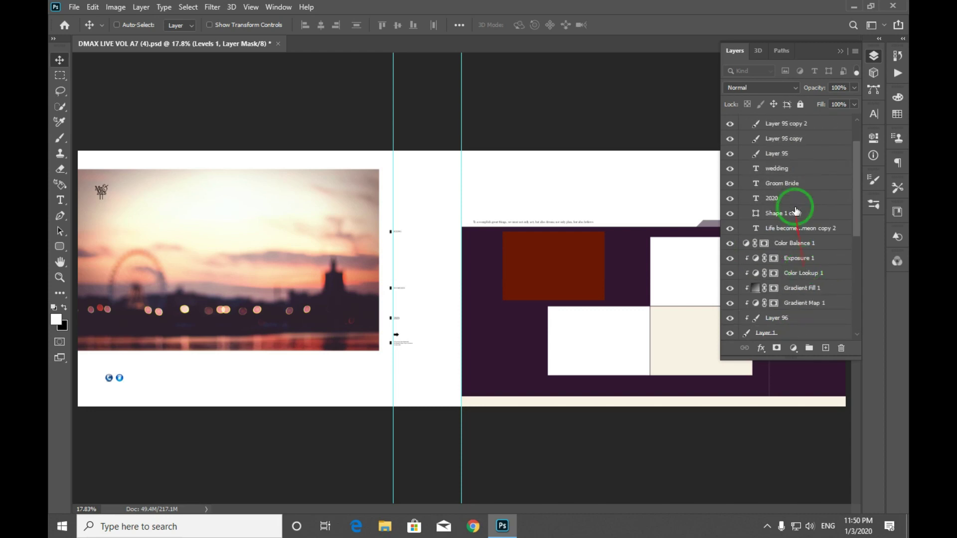
Switch the Layers panel back to the small thumbnail size
left_click(855, 51)
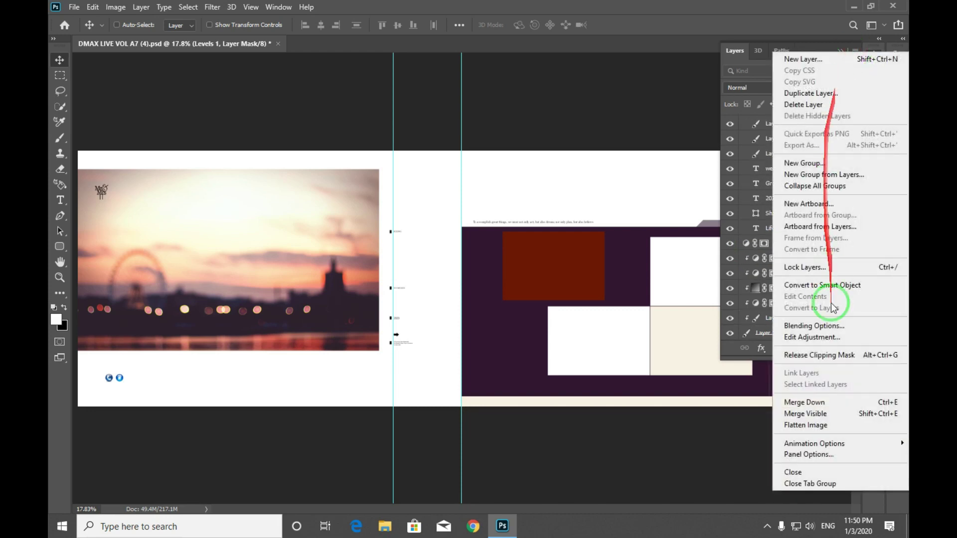
left_click(818, 455)
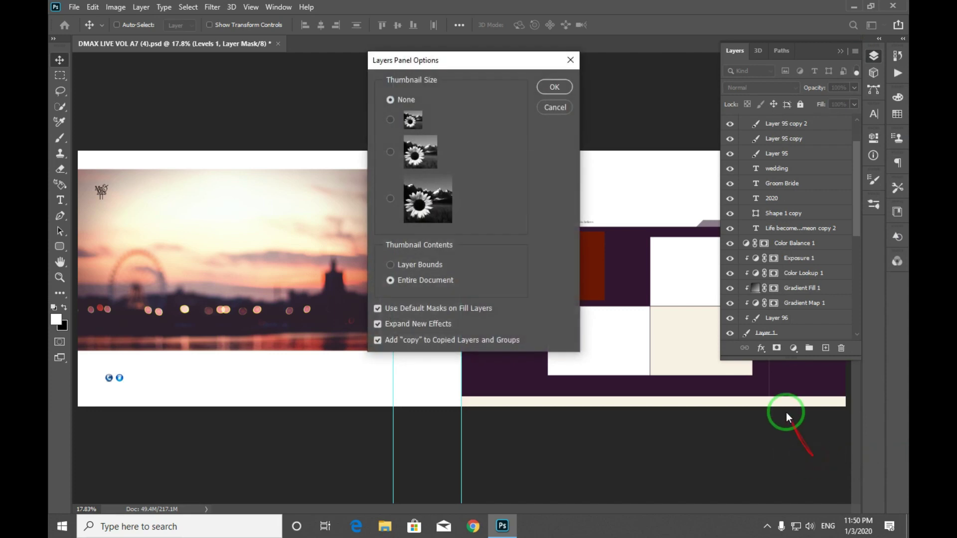
left_click(390, 120)
left_click(553, 86)
scroll(795, 222, "down", 3)
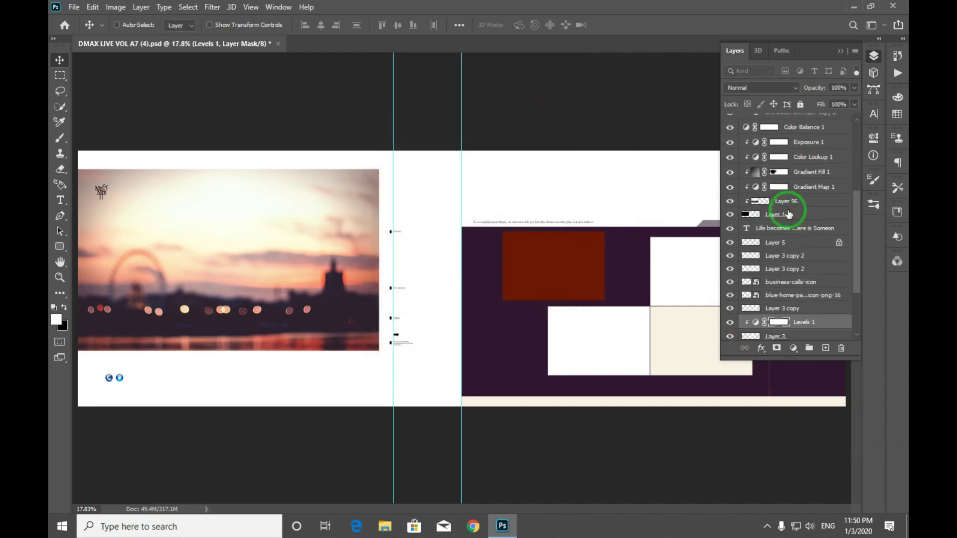
left_click(855, 51)
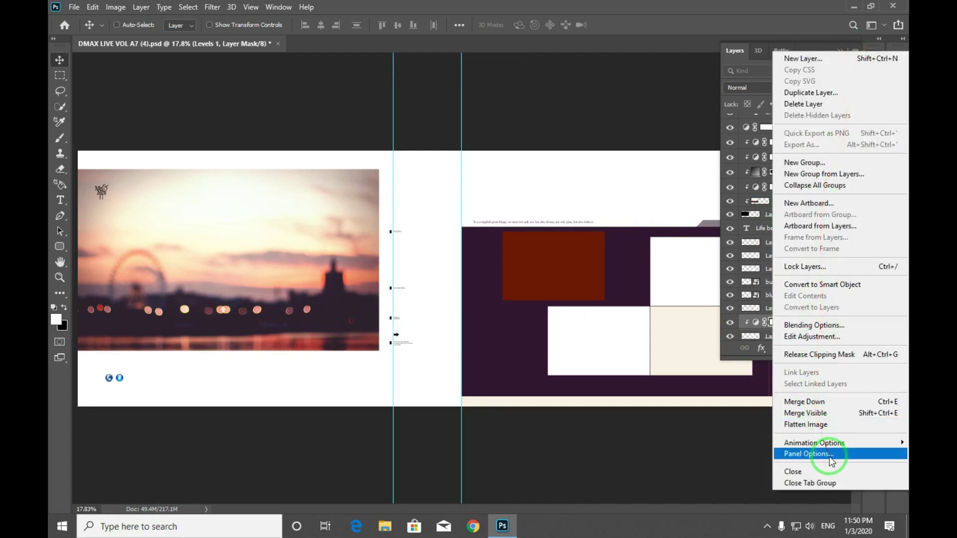
Apply the large thumbnail size in Layers Panel Options
left_click(822, 454)
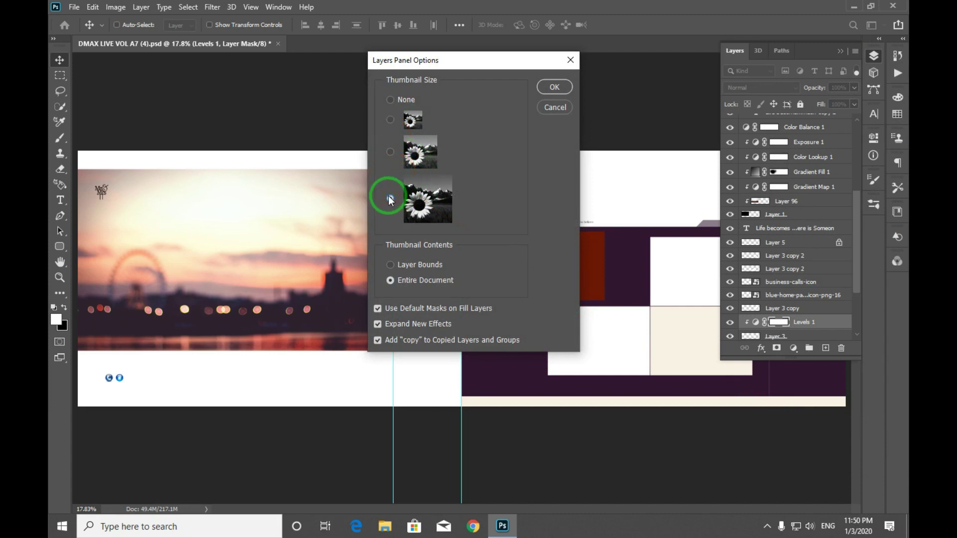
left_click(554, 87)
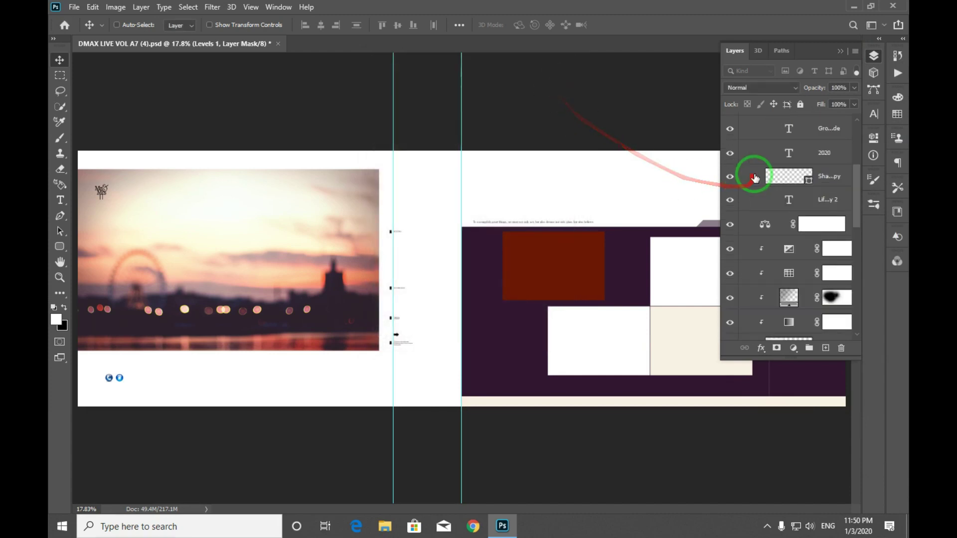
scroll(767, 187, "down", 5)
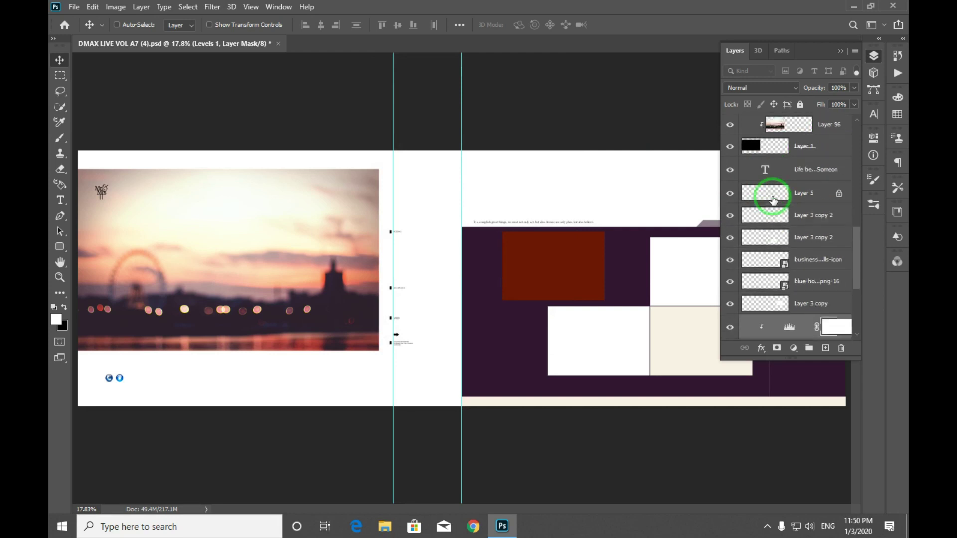
scroll(772, 199, "up", 3)
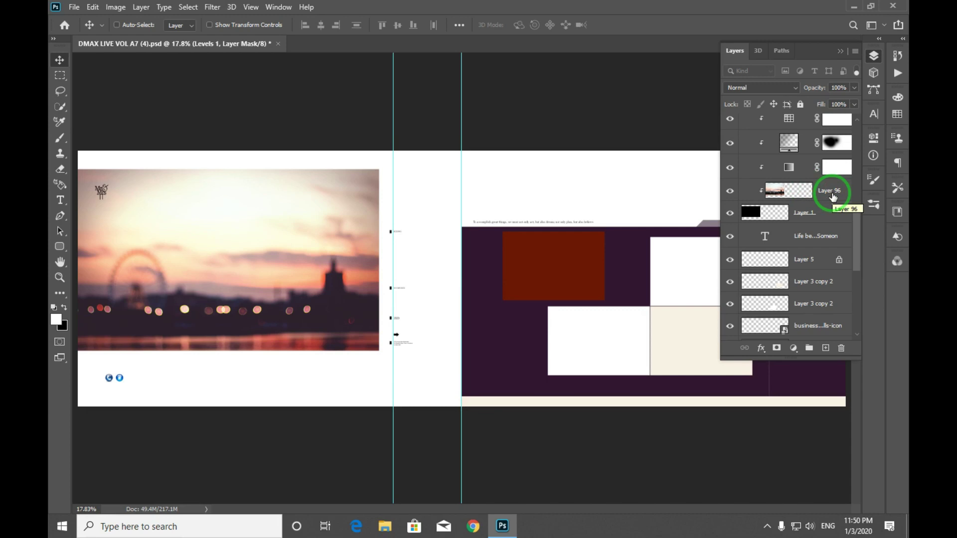
Set Thumbnail Contents to Layer Bounds, after briefly trying Entire Document
left_click(855, 51)
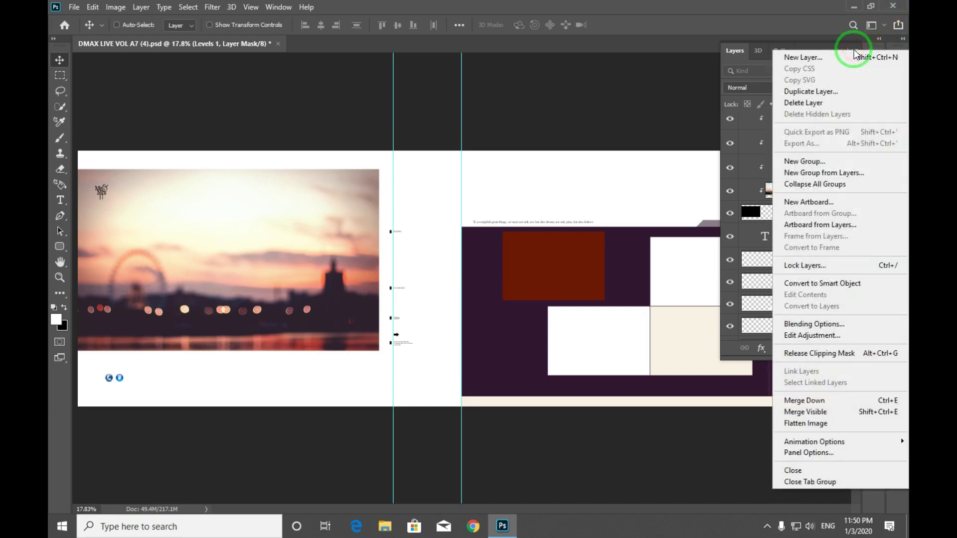
left_click(813, 452)
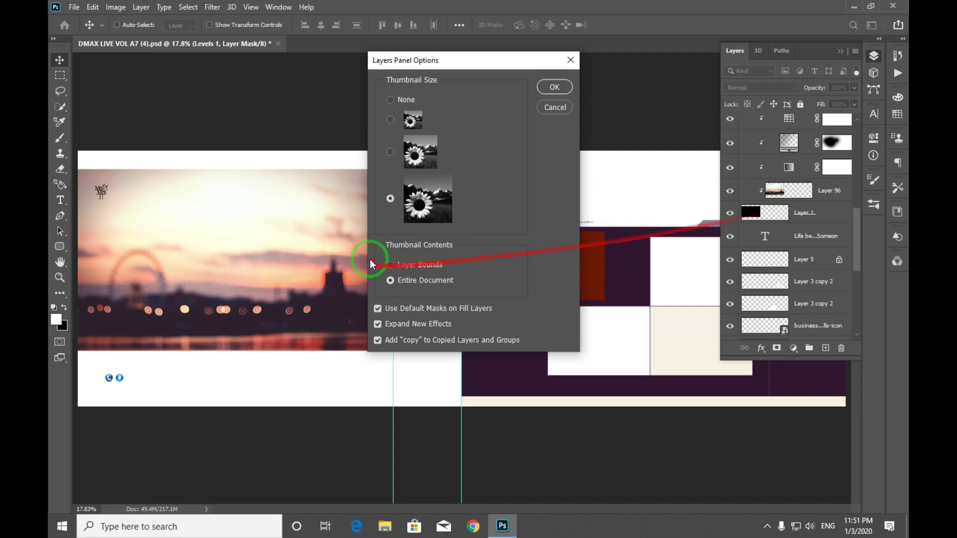
scroll(803, 259, "down", 5)
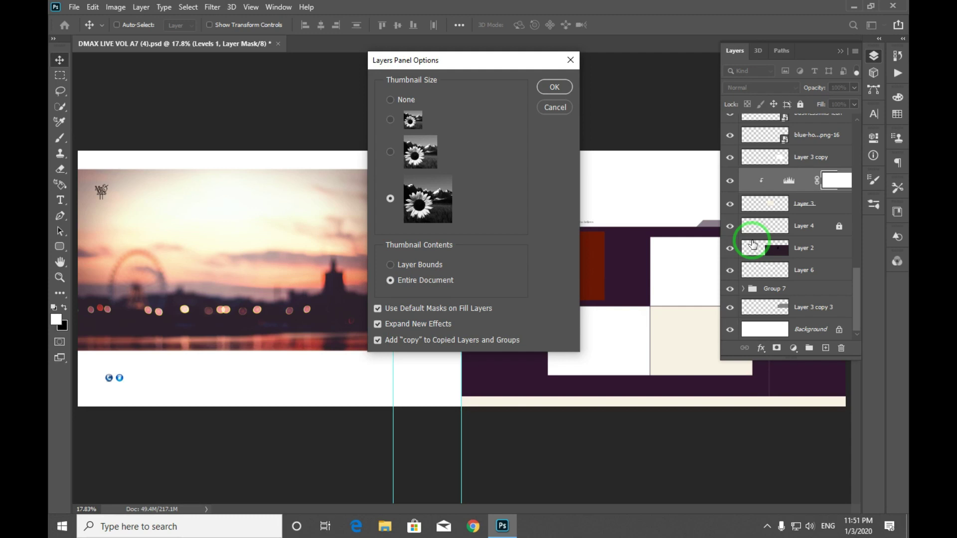
left_click(389, 265)
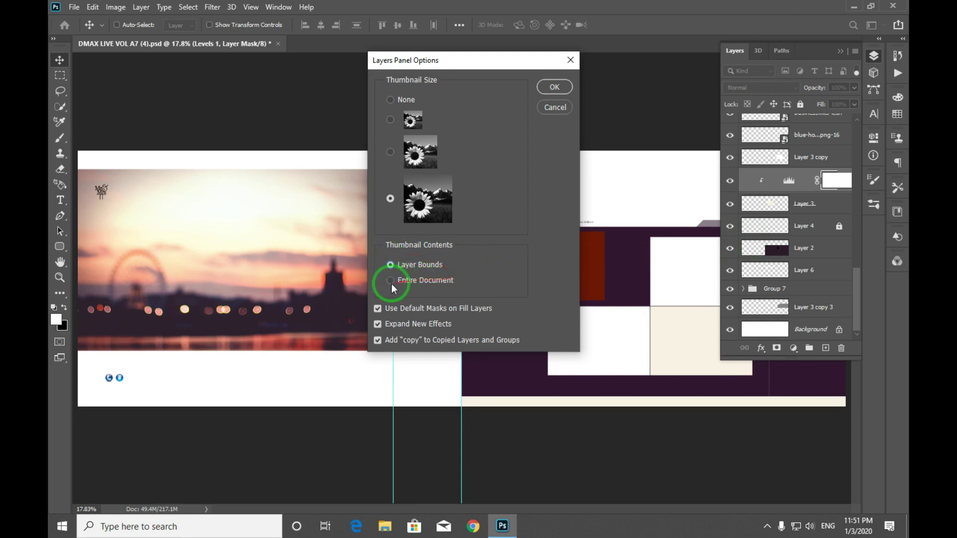
left_click(390, 280)
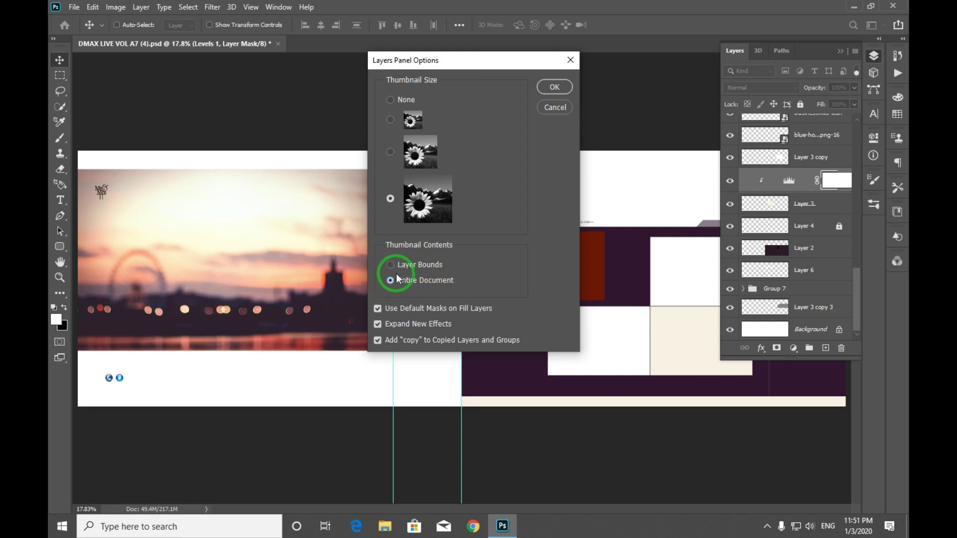
left_click(390, 265)
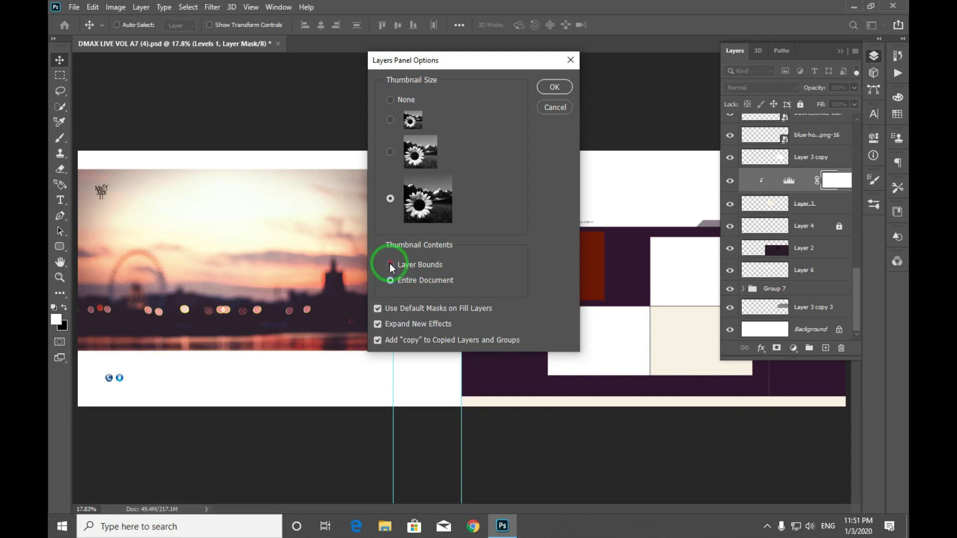
left_click(555, 87)
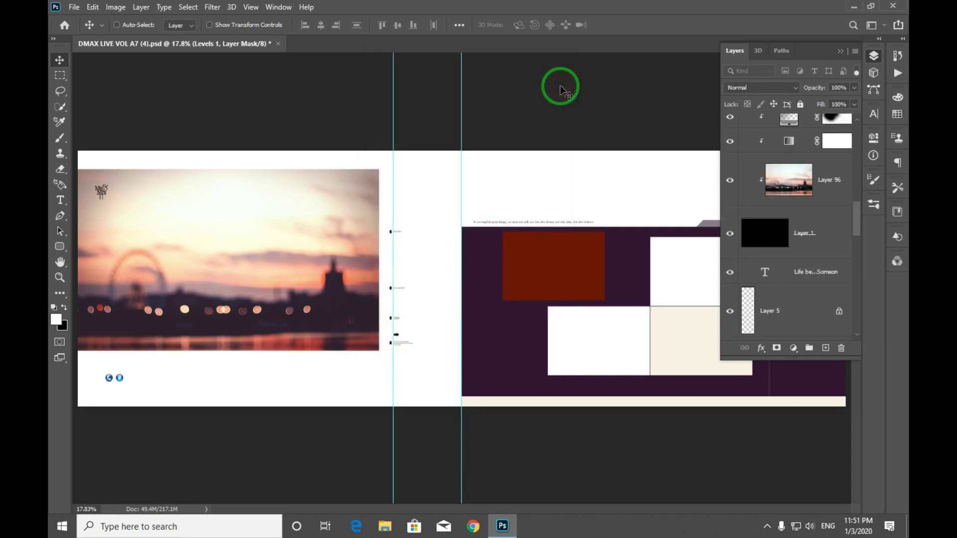
Set the Layers panel Thumbnail Contents back to Entire Document, leaving the panel menu unused
left_click(793, 191)
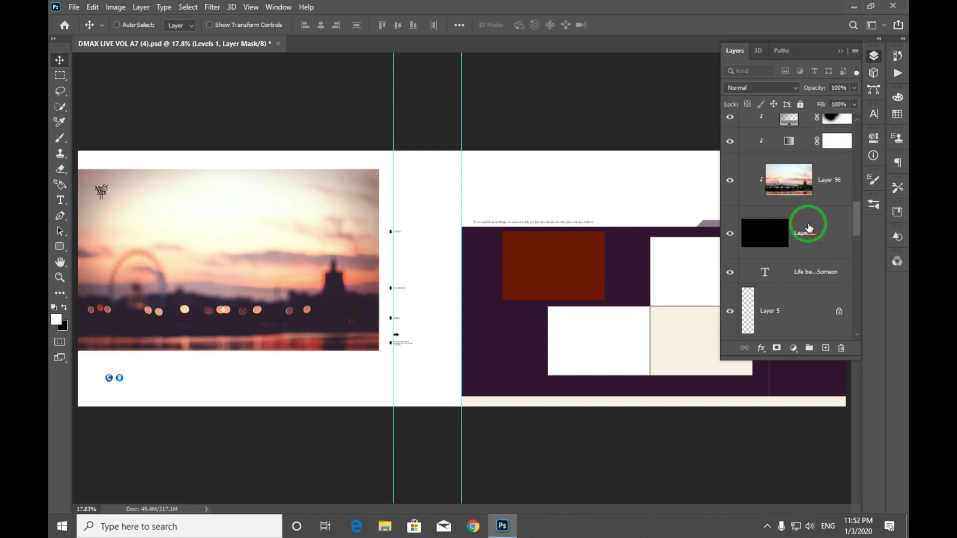
mouse_move(809, 228)
left_mouse_down()
mouse_move(809, 189)
mouse_move(779, 266)
mouse_move(772, 226)
mouse_move(778, 262)
mouse_move(766, 257)
mouse_move(829, 153)
left_mouse_up()
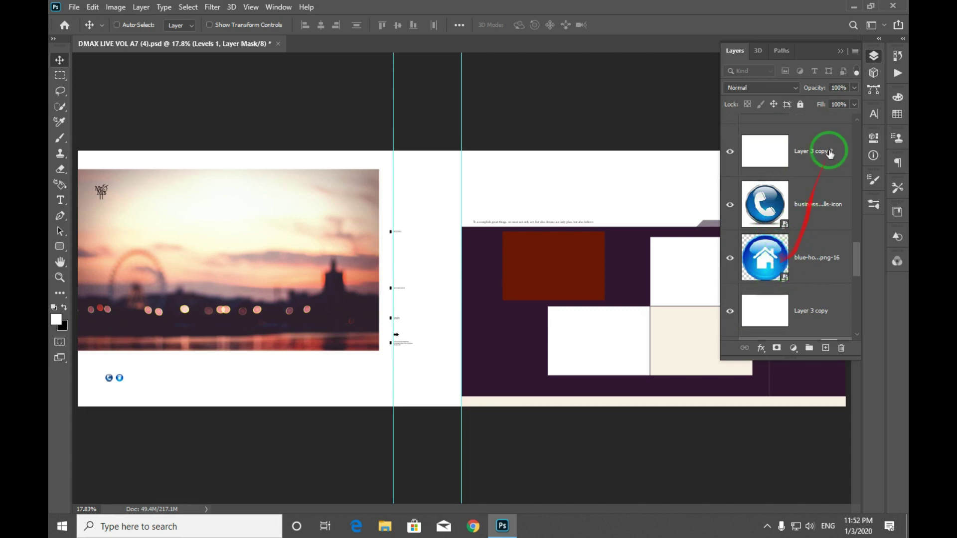
left_click(855, 51)
left_click(838, 456)
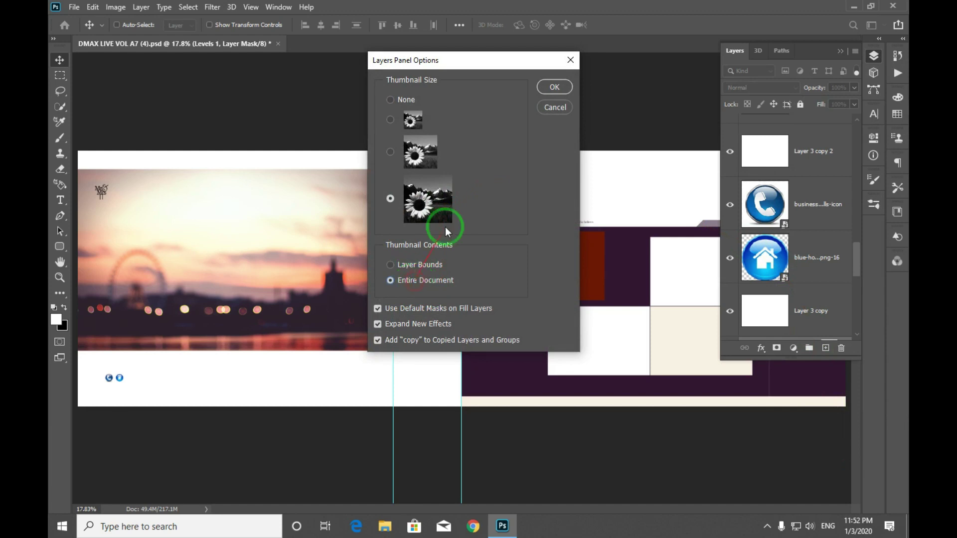
left_click(551, 87)
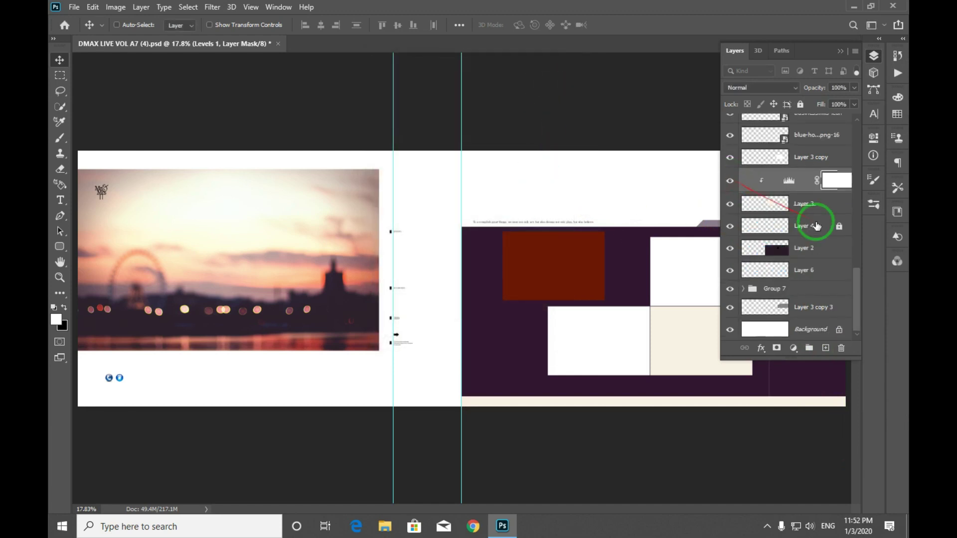
scroll(817, 226, "up", 5)
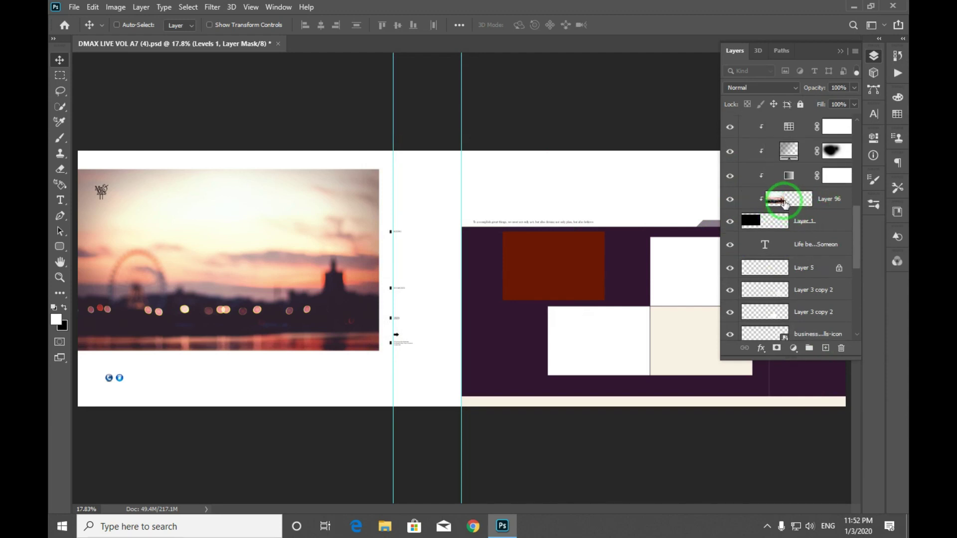
scroll(781, 205, "down", 10)
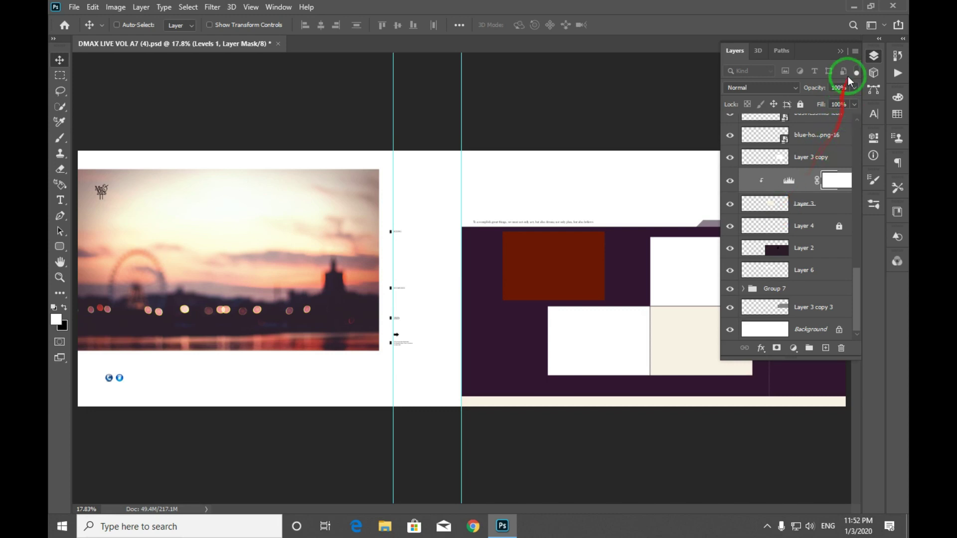
left_click(854, 52)
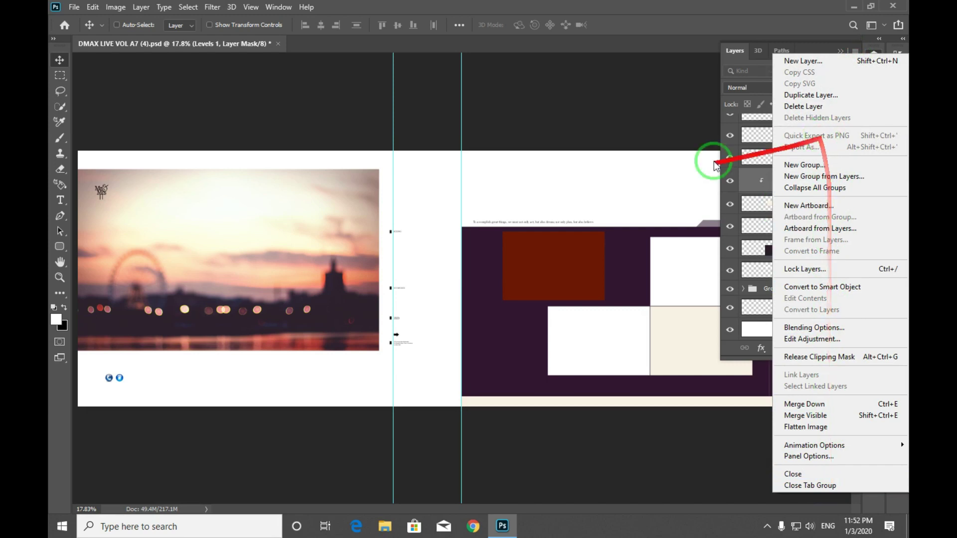
left_click(623, 118)
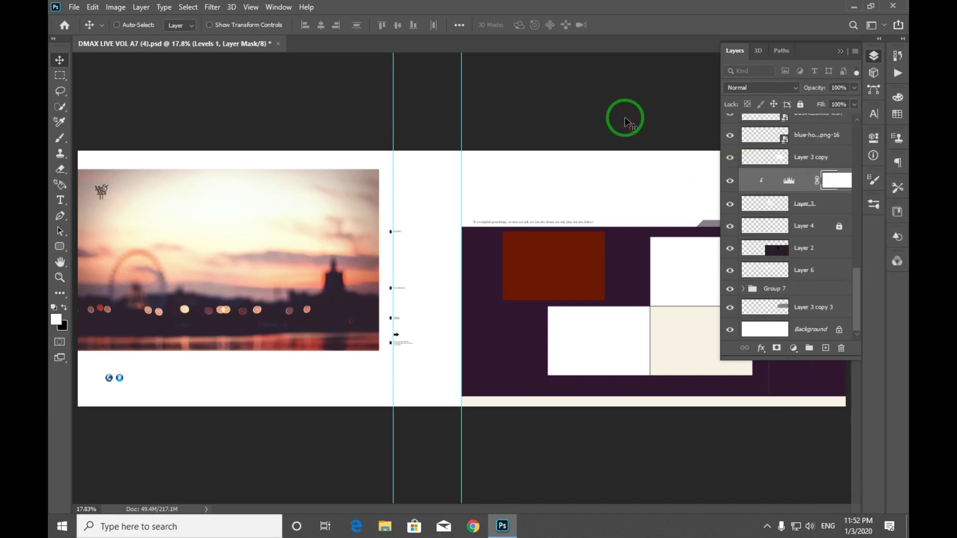